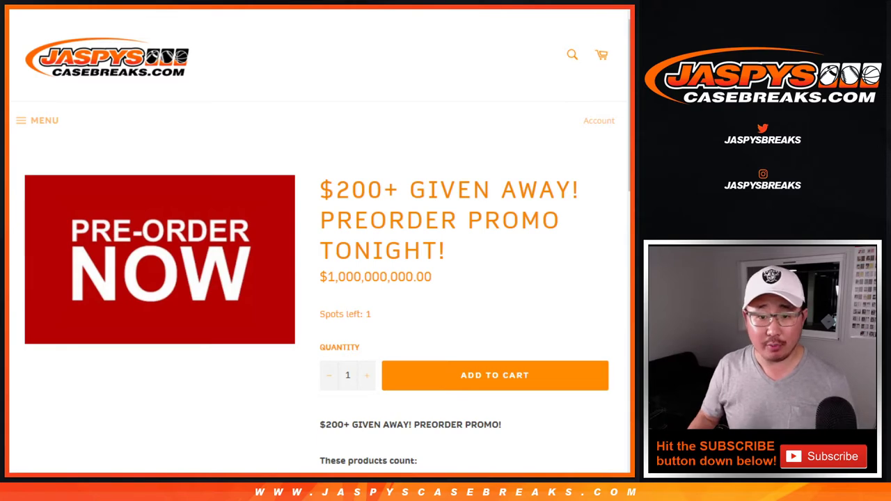
Step: Scroll to the preorder promo and highlight Triple Double Three, its 20x multiplier, and 2019 Panini Flawless
scroll(319, 258, down, 5)
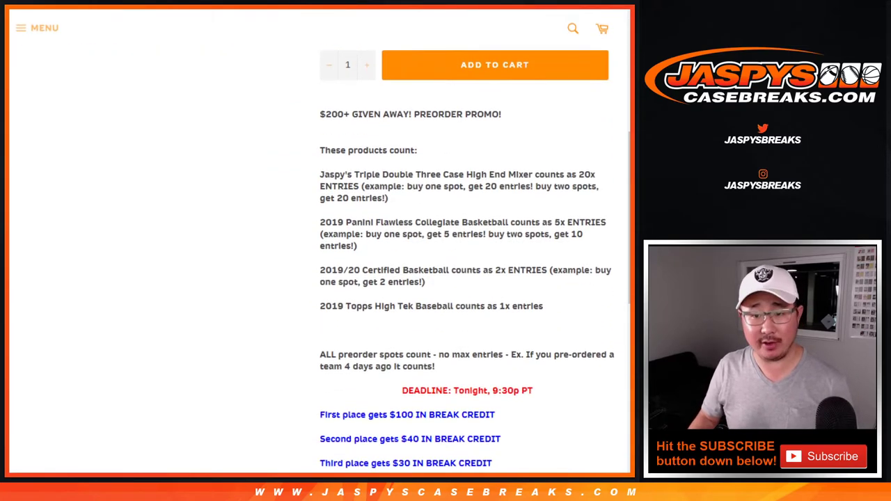
scroll(319, 258, down, 1)
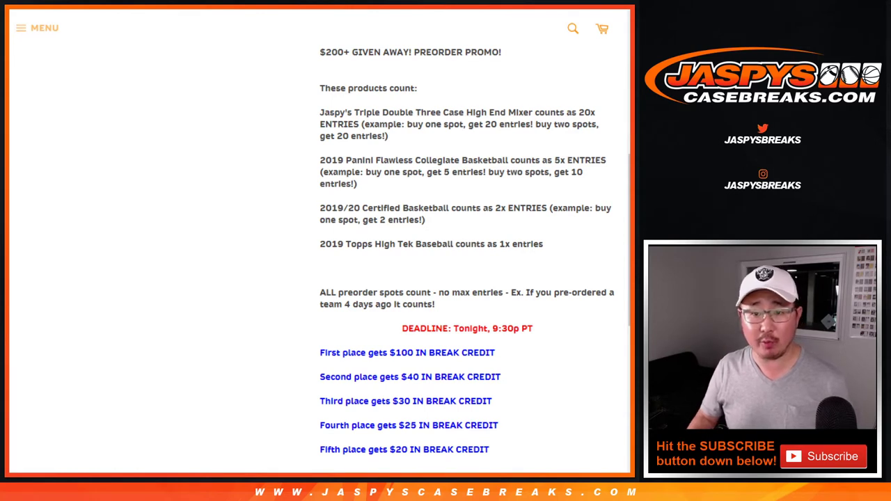
drag(347, 112, 443, 112)
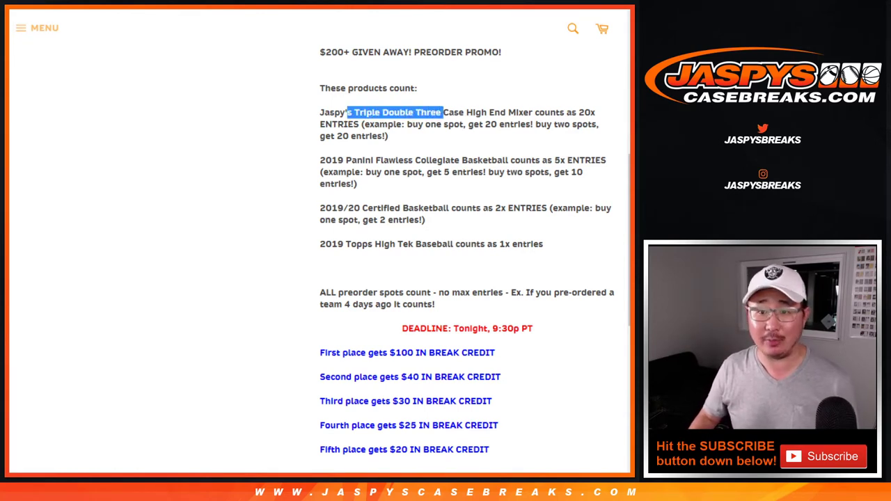
click(443, 112)
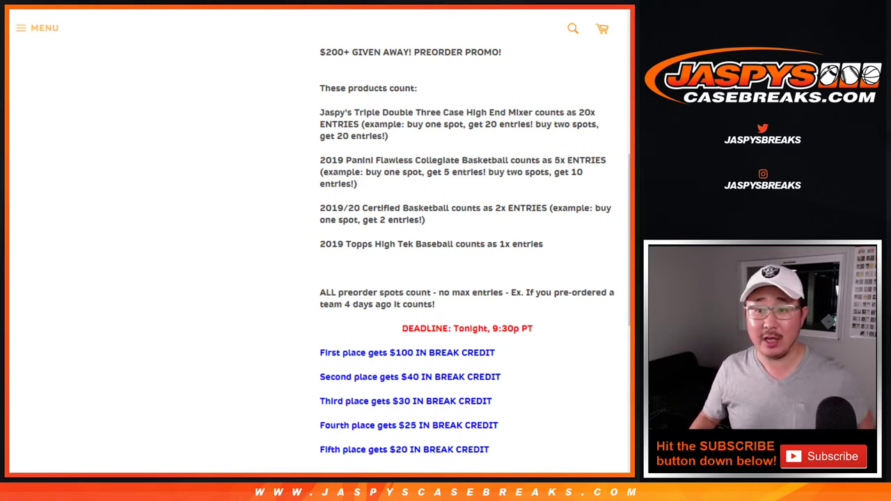
drag(564, 112, 596, 112)
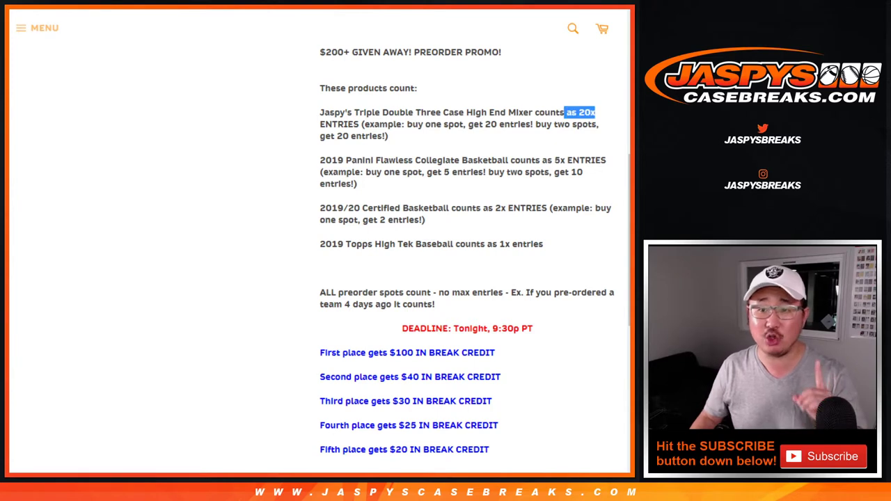
click(596, 112)
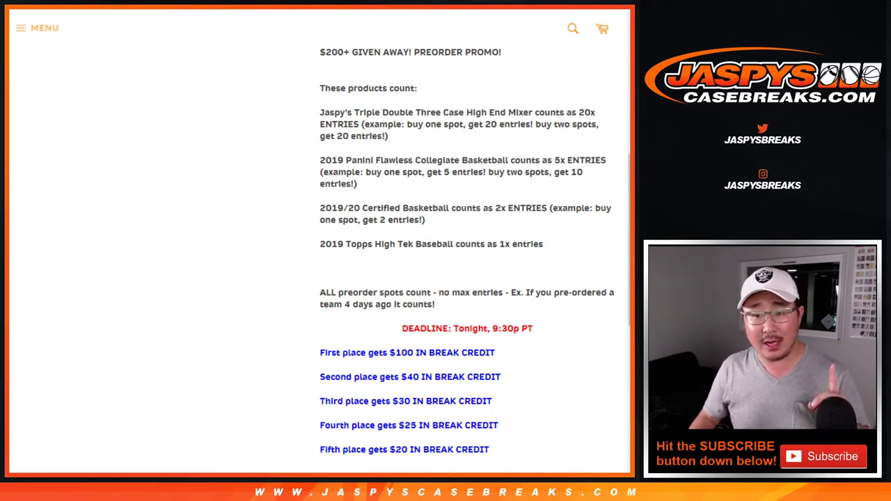
drag(324, 161, 409, 160)
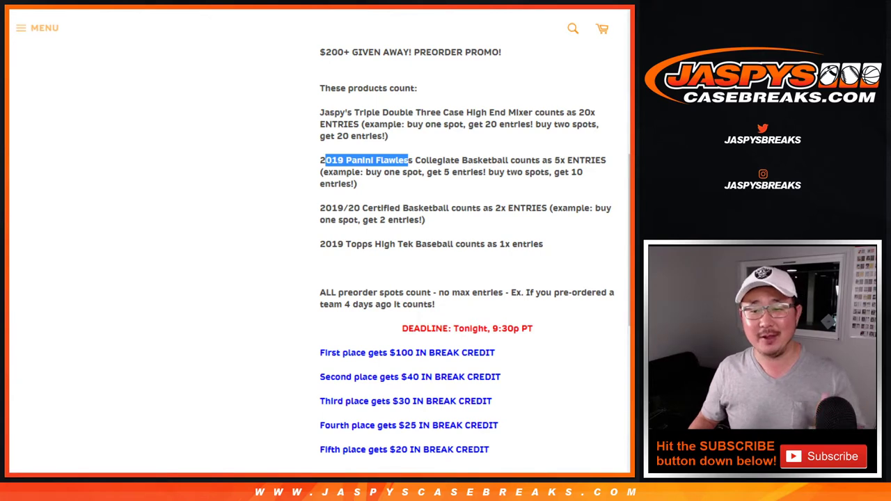
scroll(466, 251, down, 1)
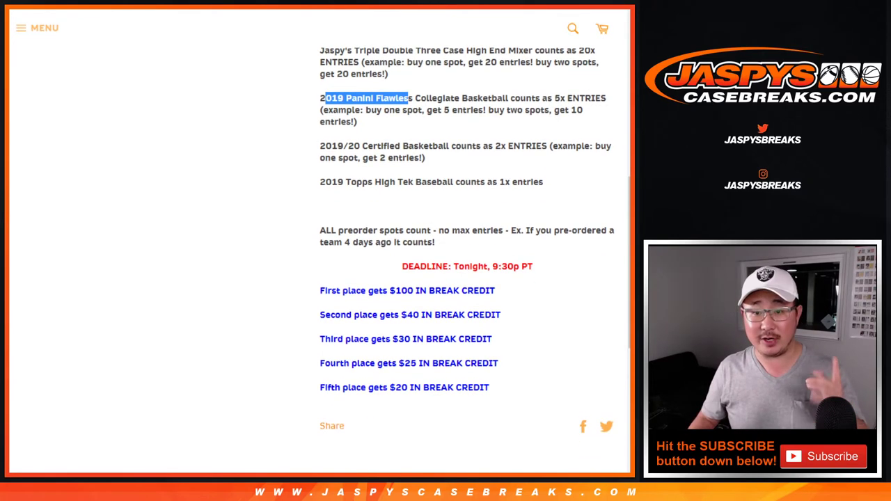
Step: Highlight the 2019/20 Certified and Topps High Tek 1x entry lines and the all-preorder-spots-count rule
drag(331, 146, 376, 146)
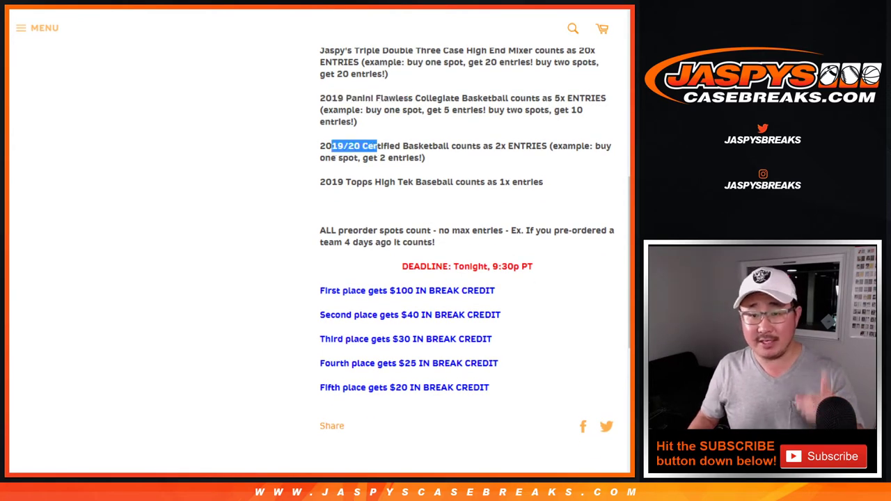
click(377, 147)
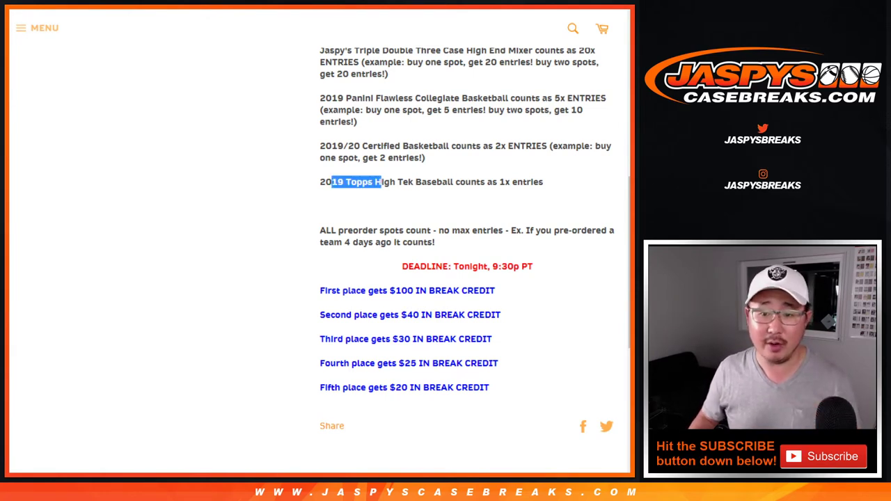
drag(331, 182, 523, 182)
click(524, 181)
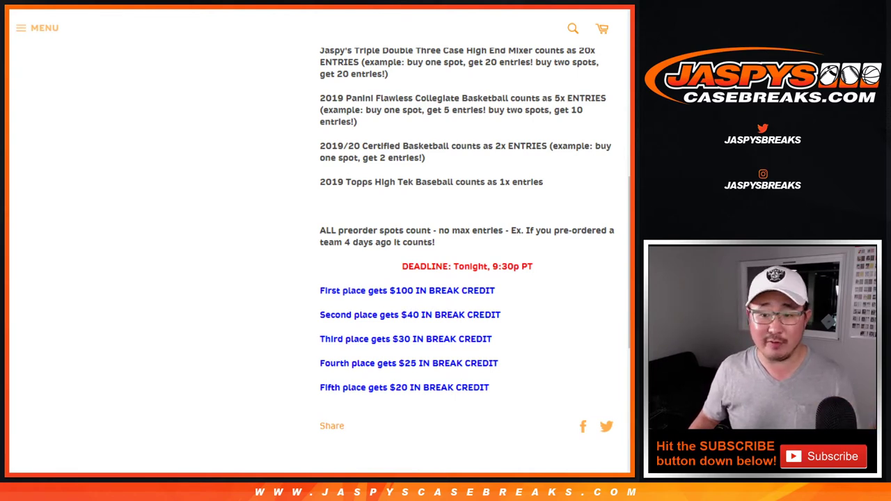
drag(346, 181, 507, 182)
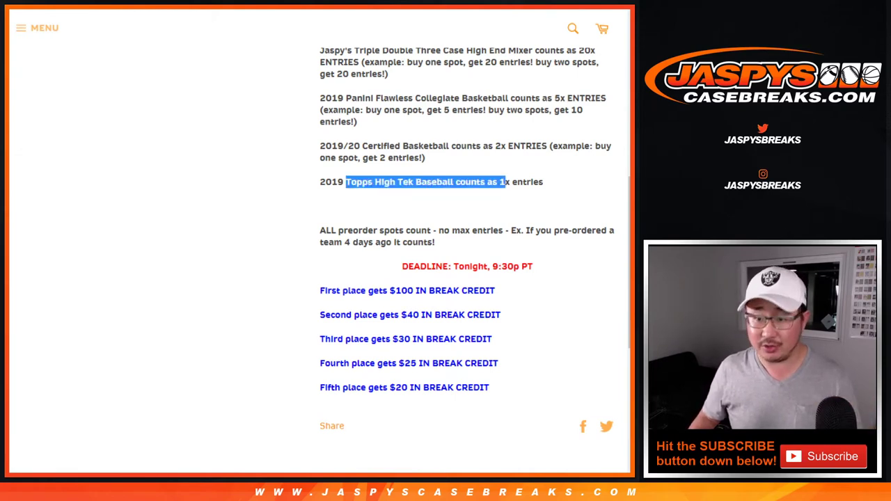
click(507, 181)
scroll(418, 244, down, 1)
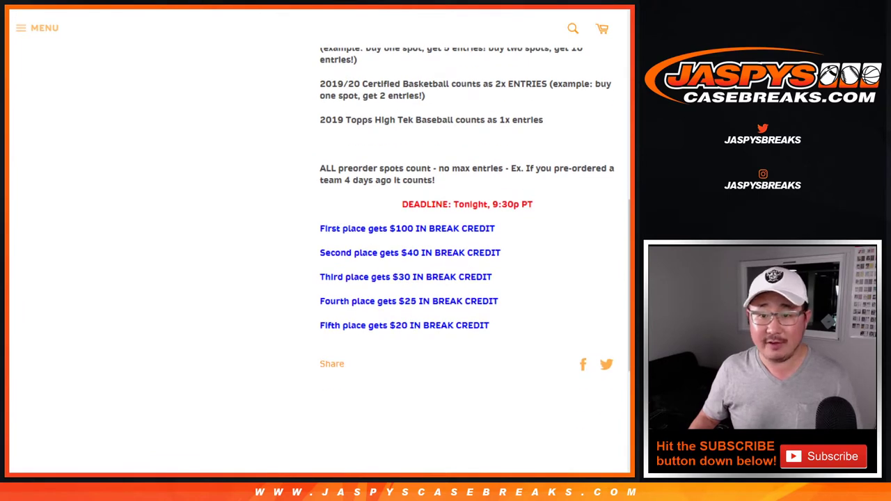
drag(362, 168, 435, 179)
click(435, 179)
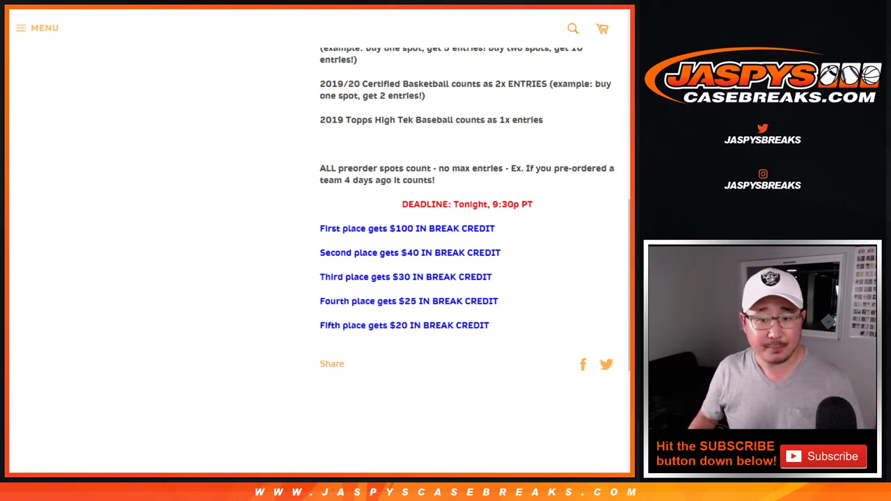
Step: Highlight the five prize lines from $100 down to $20, then switch to the giveaway spreadsheet
drag(342, 228, 479, 228)
drag(390, 253, 453, 253)
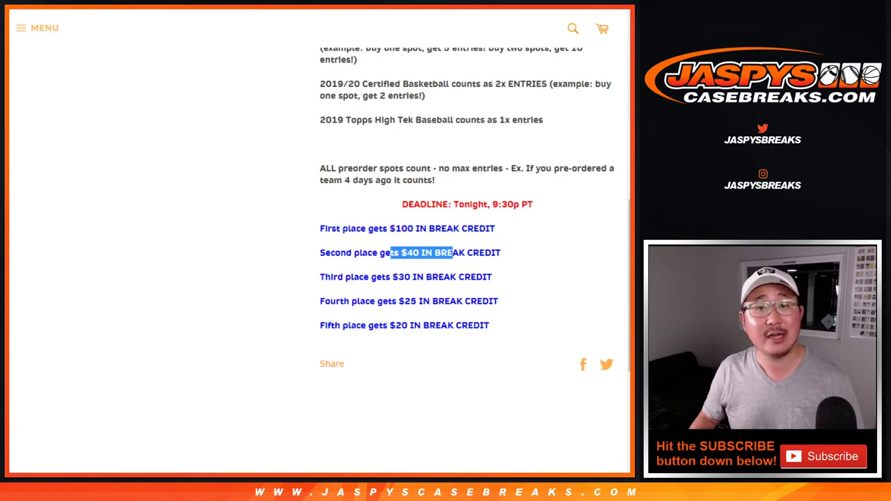
drag(391, 277, 451, 277)
drag(387, 300, 457, 300)
drag(407, 325, 468, 326)
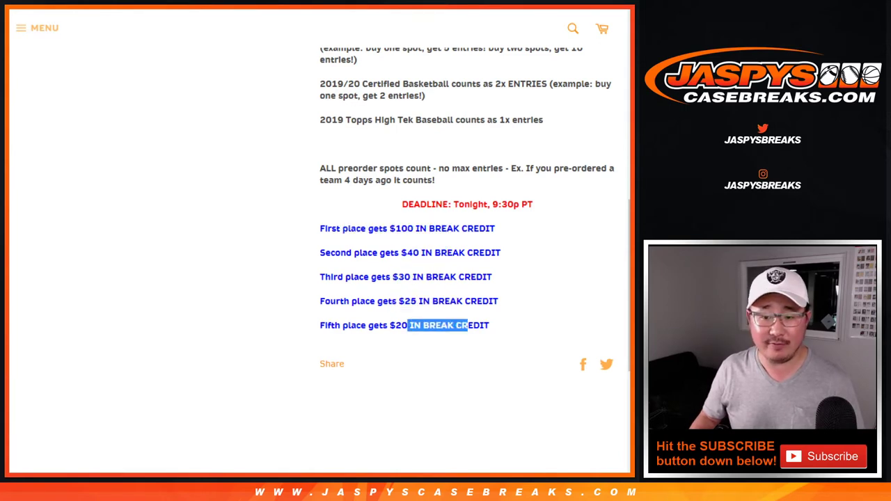
click(468, 325)
scroll(320, 244, down, 2)
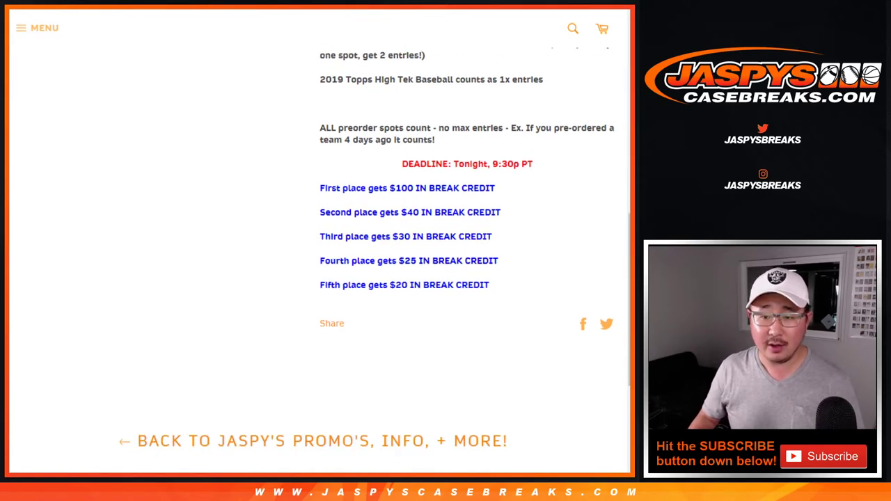
scroll(321, 243, up, 10)
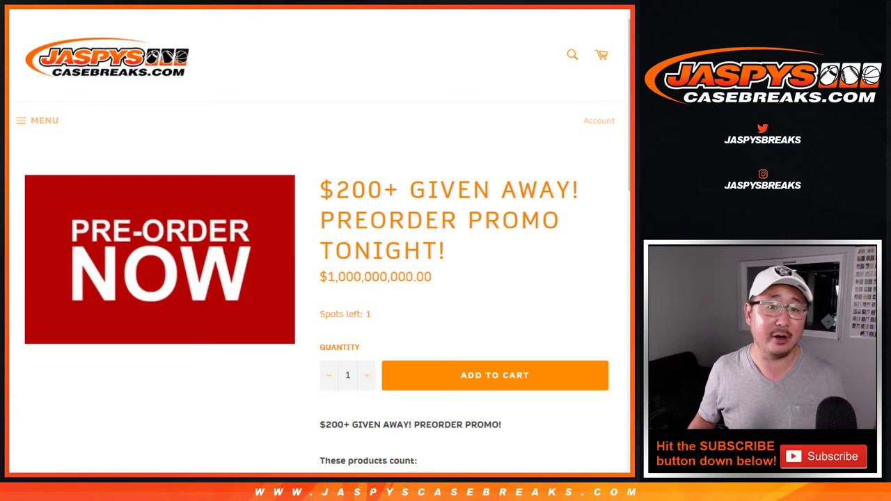
key(ctrl+Tab)
Step: Check Sheet1, return to 'the list', and select the Triple Double Mixer, Flawless Serial No. and Random Hit entries
key(ctrl+shift+Page_Up)
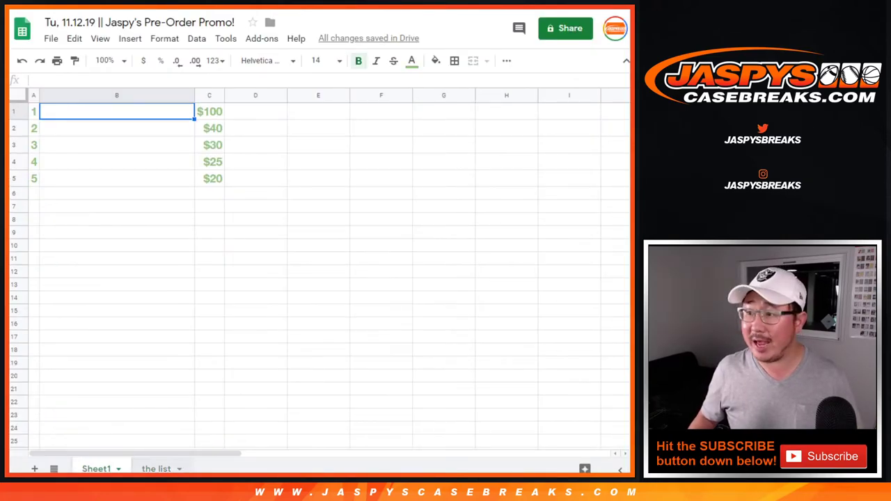
key(ctrl+shift+Page_Down)
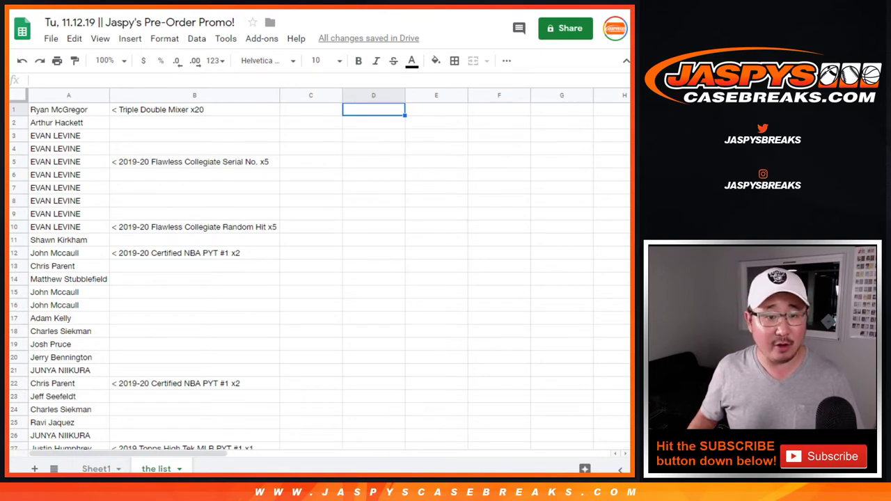
key(ctrl+Home)
key(shift+Down)
key(shift+Down)
key(shift+Down)
key(shift+Right)
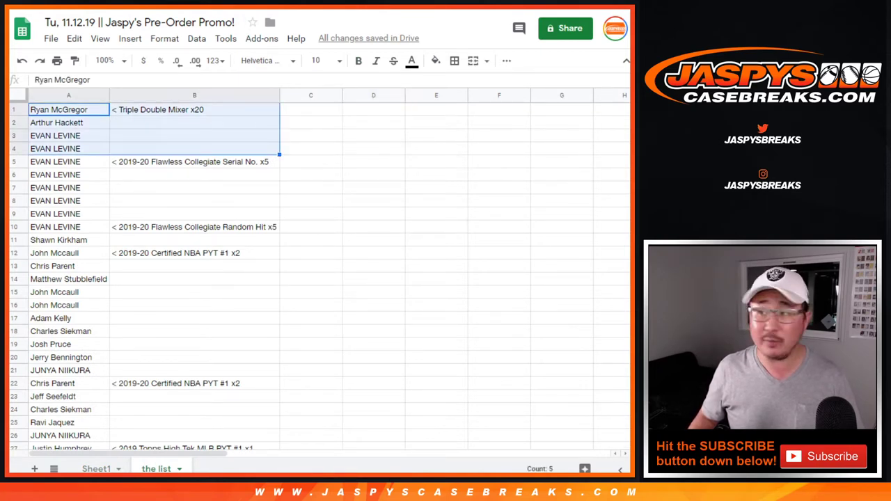
key(Down)
key(Down)
key(Down)
key(Down)
key(shift+Down)
key(shift+Down)
key(shift+Down)
key(shift+Down)
key(shift+Right)
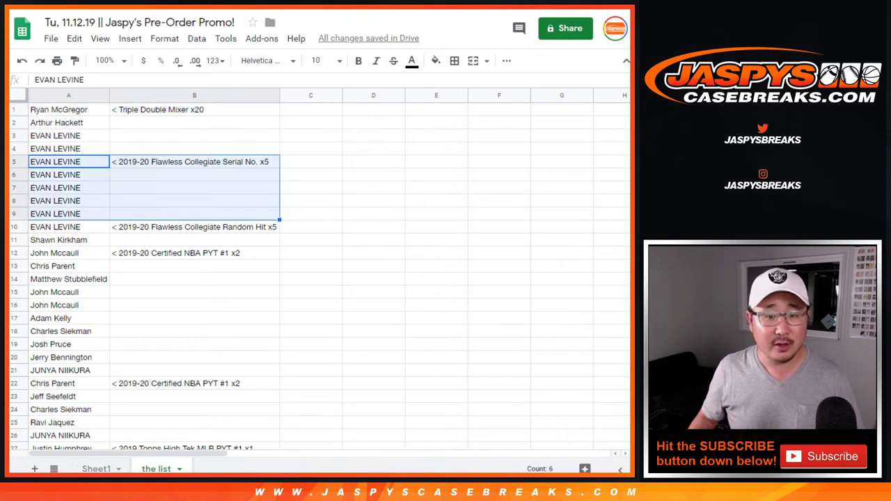
key(Down)
key(Down)
key(Down)
key(Down)
key(Down)
key(shift+Down)
key(shift+Right)
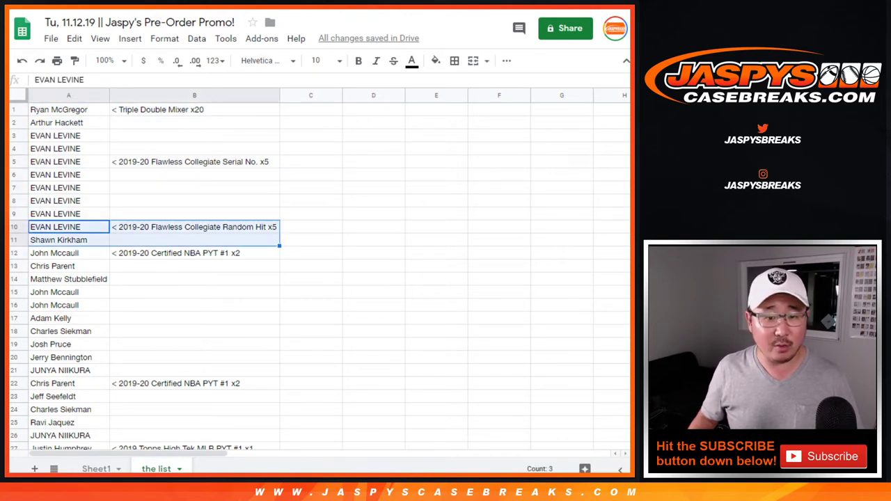
Step: Select the two Certified NBA PYT blocks and the Topps High Tek entries in rows 27–56
key(Down)
key(Down)
key(shift+Down)
key(shift+Down)
key(shift+Down)
key(shift+Down)
key(shift+Down)
key(shift+Down)
key(shift+Down)
key(shift+Down)
key(shift+Down)
key(shift+Right)
scroll(146, 278, down, 3)
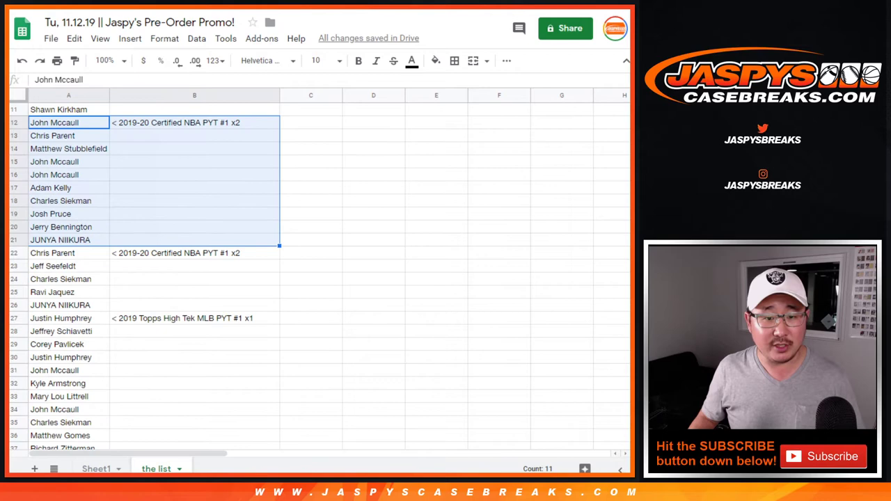
key(Down)
key(Down)
key(Down)
key(Down)
key(Down)
key(Down)
key(Down)
key(Down)
key(Down)
key(Down)
key(shift+Down)
key(shift+Down)
key(shift+Down)
key(shift+Down)
key(shift+Right)
scroll(146, 278, down, 2)
key(Down)
key(Down)
key(Down)
key(Down)
key(Down)
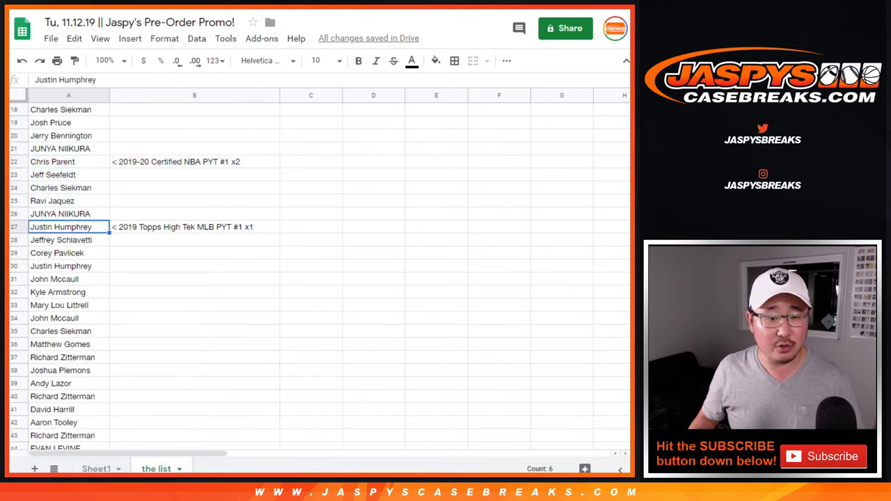
scroll(146, 278, down, 6)
scroll(146, 279, down, 2)
key(ctrl+shift+Down)
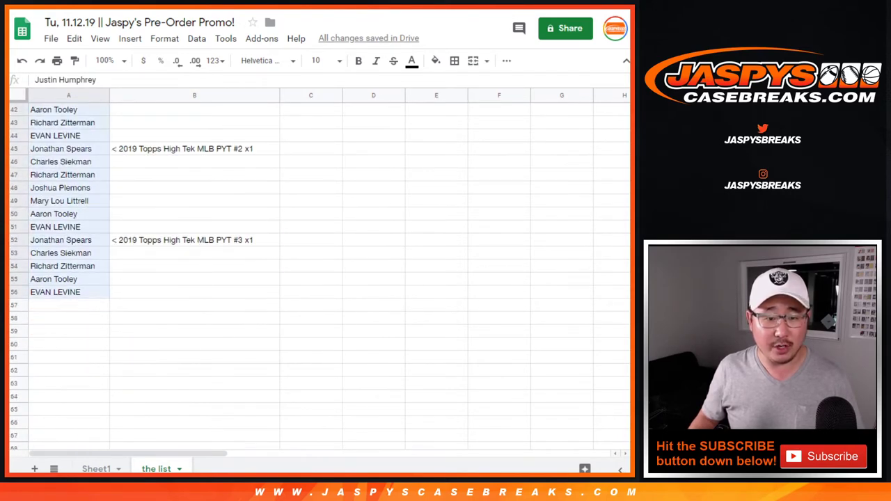
Step: Select the first four entrant names in A1:A4
scroll(146, 279, up, 8)
scroll(146, 278, up, 5)
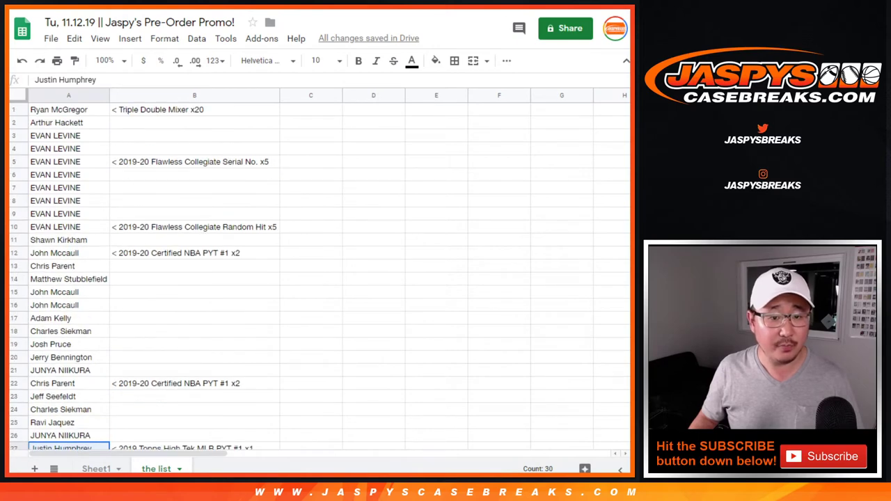
click(68, 110)
key(shift+Down)
key(shift+Down)
key(shift+Down)
key(ctrl+c)
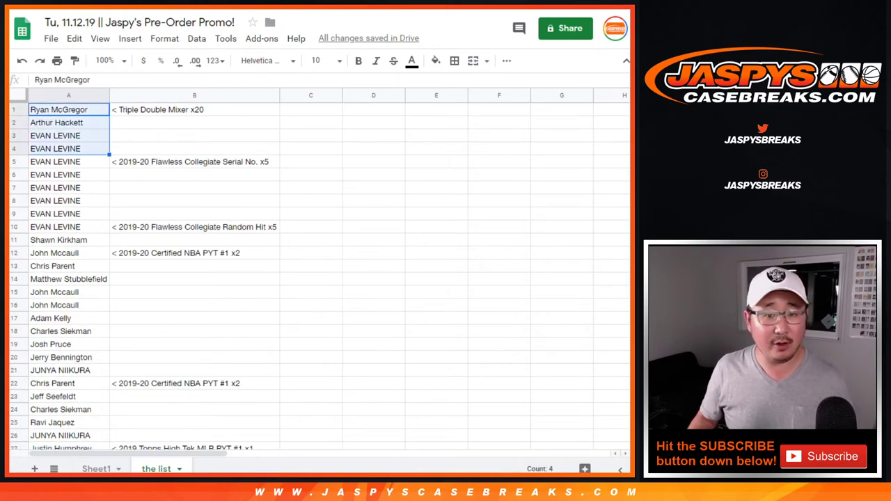
Step: On the promo product page, highlight the Mixer's entry rule and its get-20-entries example
key(ctrl+Tab)
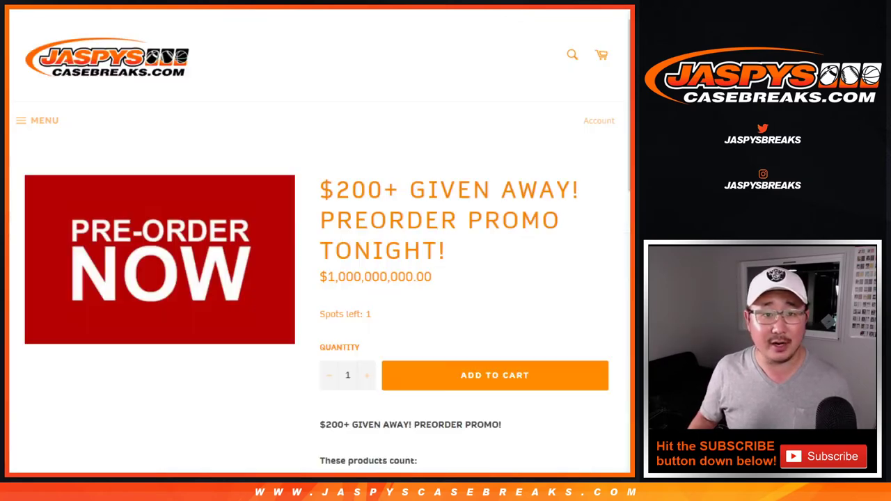
scroll(321, 243, down, 5)
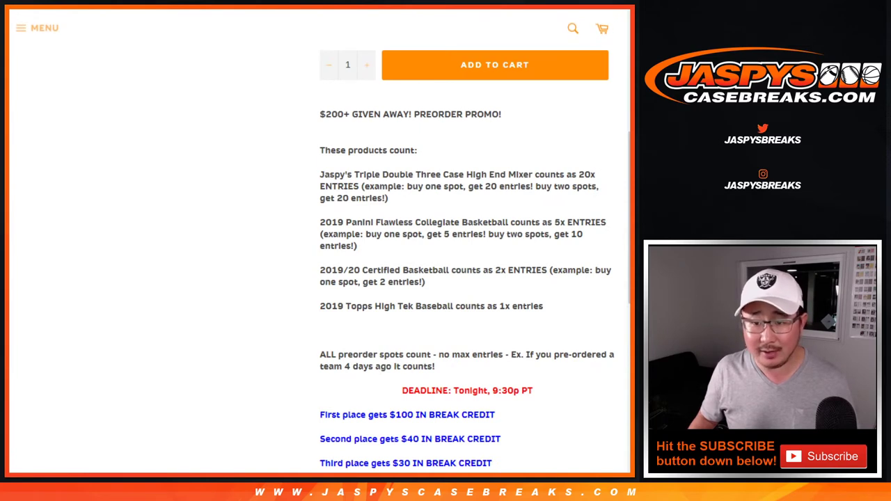
drag(473, 186, 554, 186)
click(554, 186)
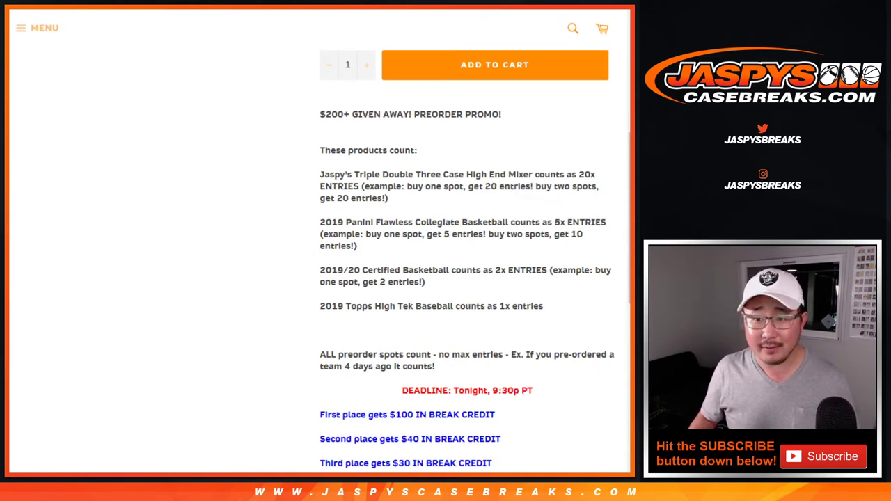
drag(417, 186, 512, 186)
click(512, 186)
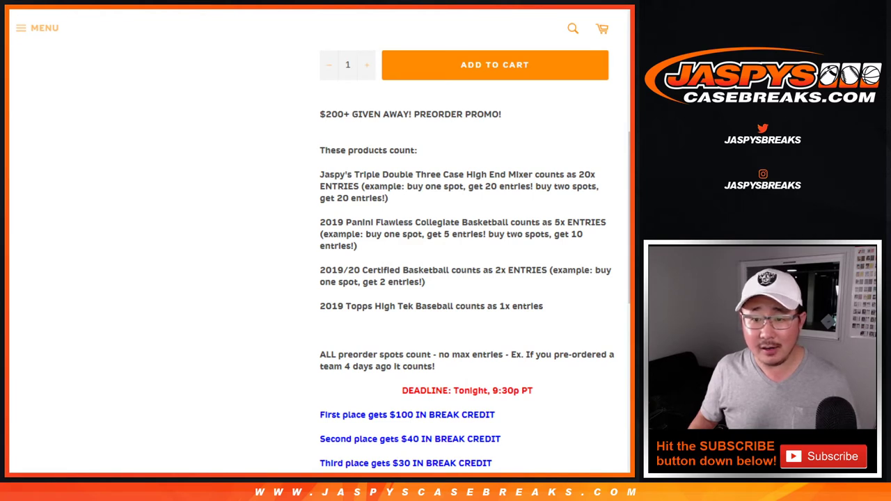
Step: Highlight the Mixer's 20-entry count and the one-spot and two-spot entry examples
drag(337, 197, 373, 198)
click(356, 198)
click(373, 198)
drag(424, 186, 598, 186)
mouse_move(337, 223)
mouse_down()
mouse_move(337, 197)
mouse_move(320, 223)
mouse_up()
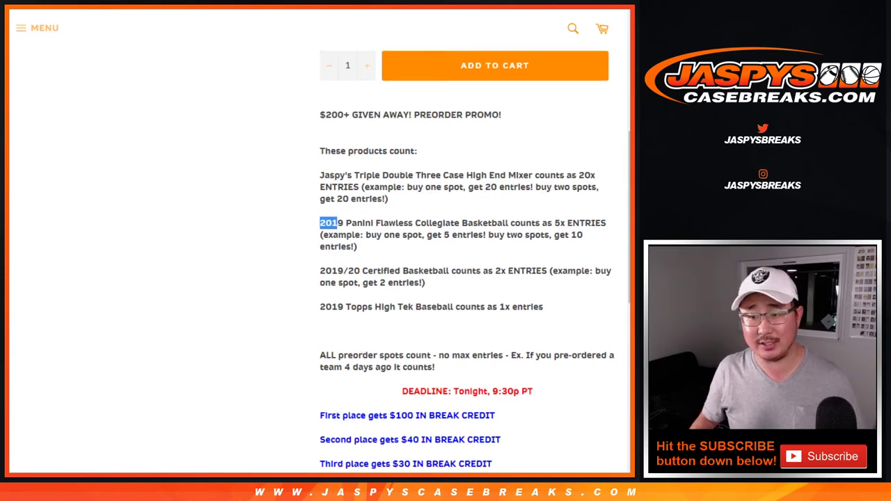
scroll(323, 243, up, 5)
scroll(323, 244, down, 4)
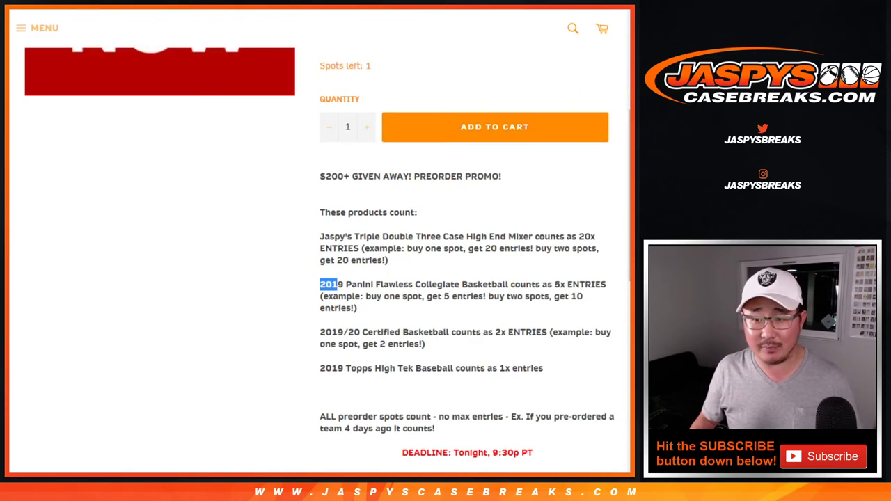
drag(564, 236, 580, 236)
scroll(323, 244, up, 4)
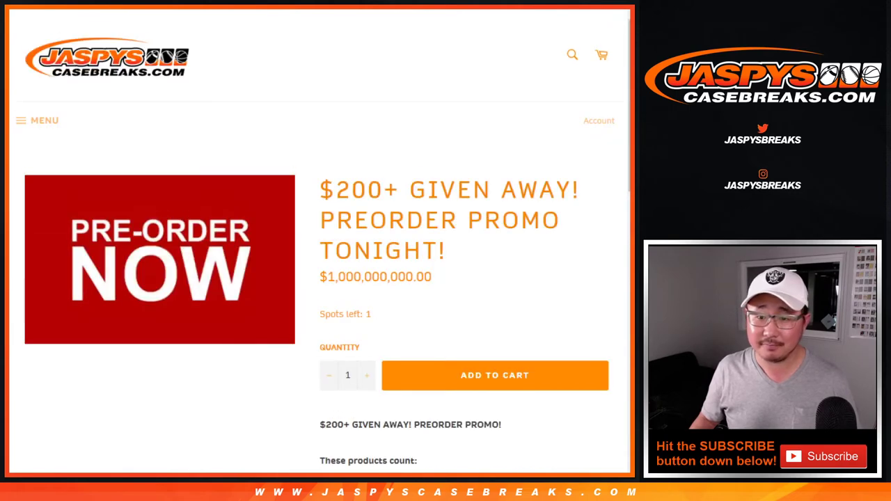
Step: Paste the four Mixer names repeatedly down column D from D1 to D40
key(ctrl+Tab)
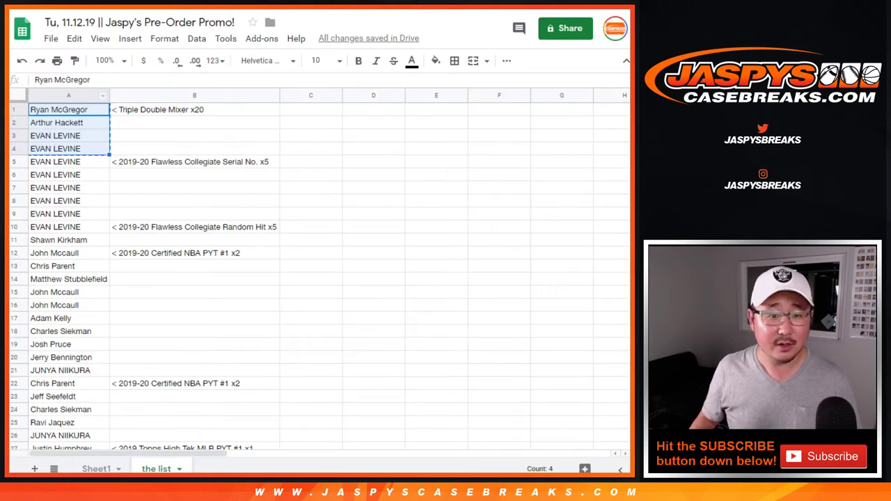
click(374, 109)
key(ctrl+v)
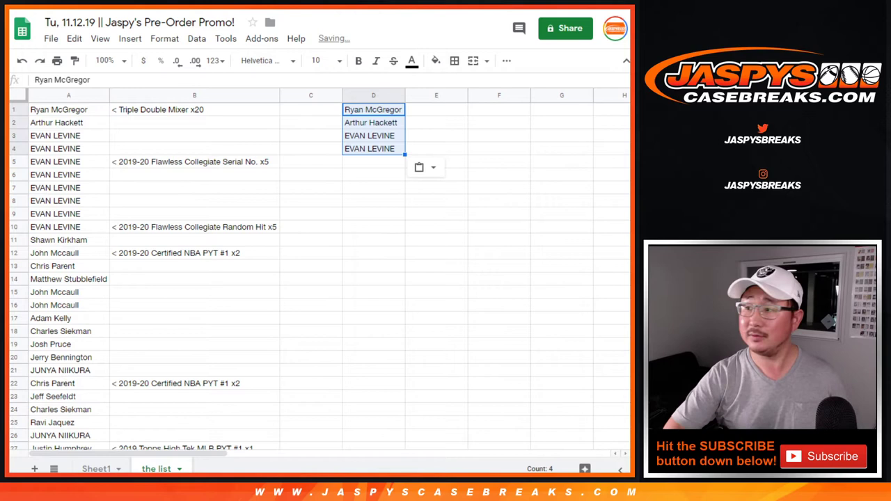
key(Down)
key(Down)
key(Down)
key(Down)
key(ctrl+v)
key(Down)
key(Down)
key(Down)
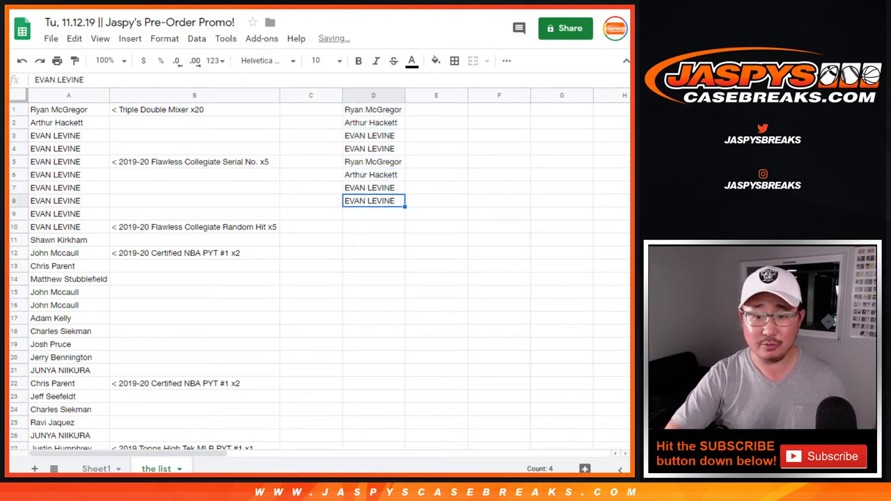
key(Down)
key(ctrl+v)
key(Down)
key(Down)
key(Down)
key(Down)
key(ctrl+v)
key(Down)
key(Down)
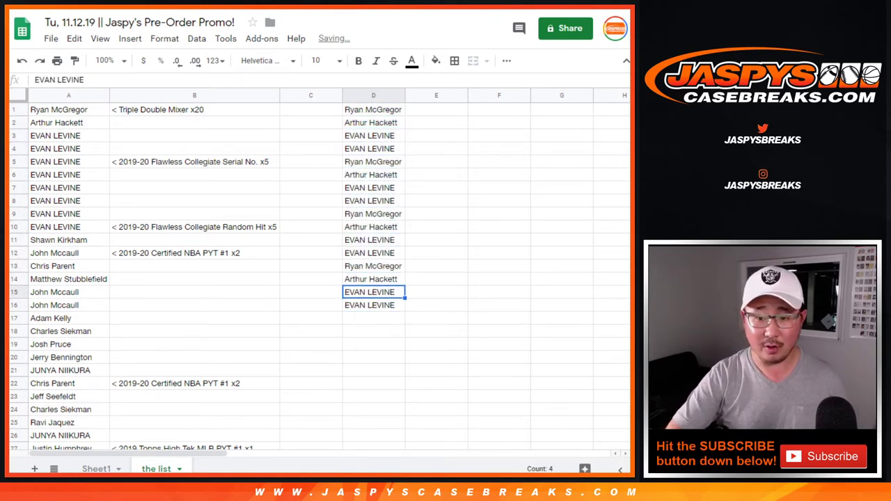
key(Down)
key(Down)
key(ctrl+v)
key(Down)
key(Down)
key(Down)
key(Down)
key(ctrl+v)
key(Down)
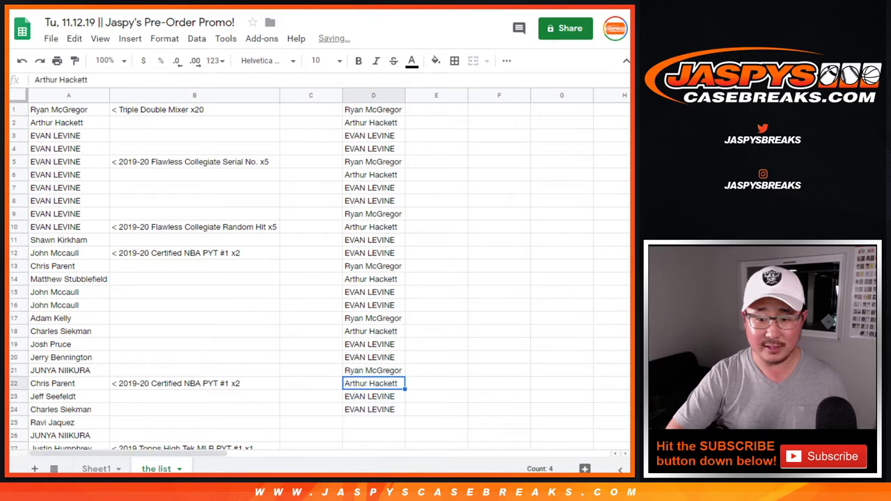
key(Down)
key(Down)
key(Down)
key(ctrl+v)
key(Down)
key(Down)
key(Down)
key(Down)
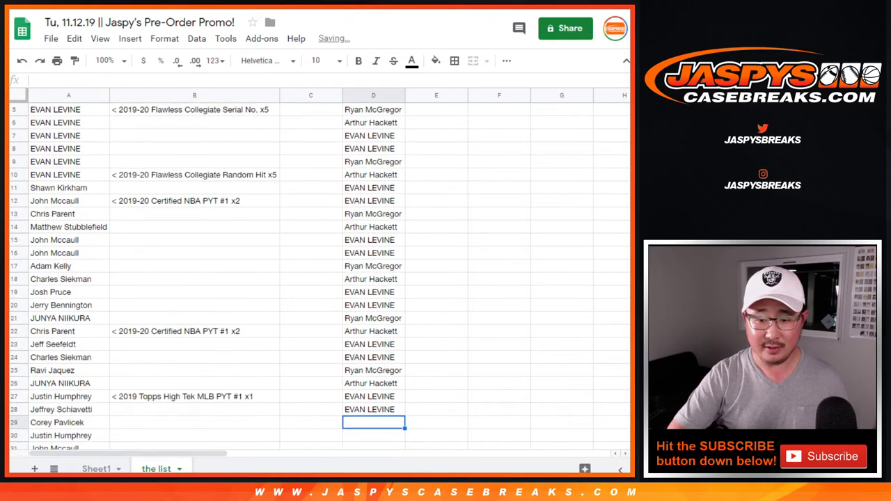
key(ctrl+v)
key(Down)
key(Down)
key(Down)
key(Down)
key(ctrl+v)
key(Down)
key(Down)
key(Down)
key(Down)
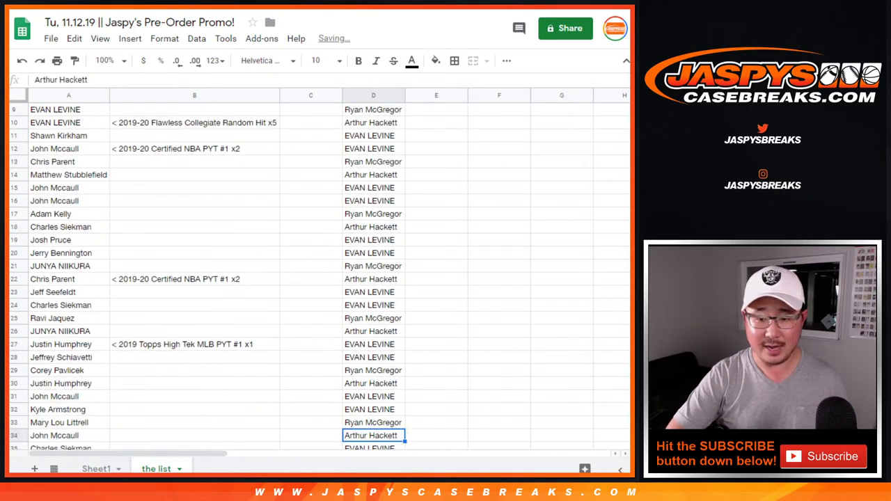
key(ctrl+v)
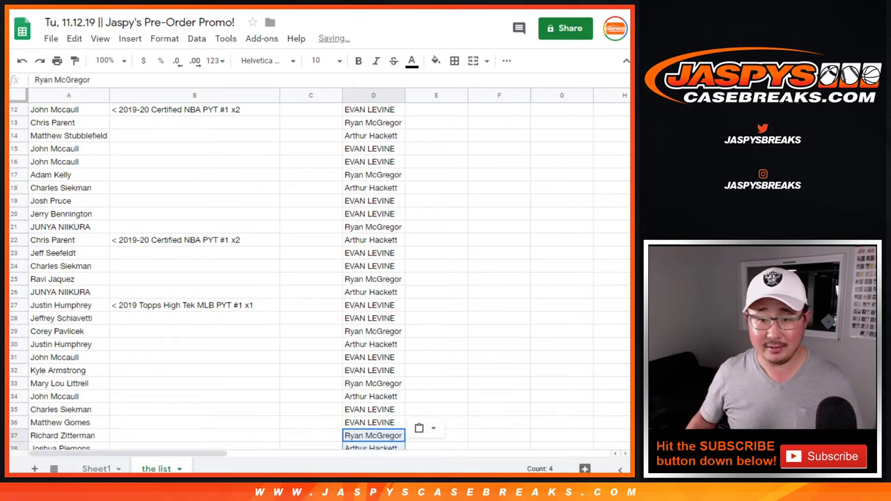
Step: Select D1:D40 and paste the forty names into D41:D80
click(374, 383)
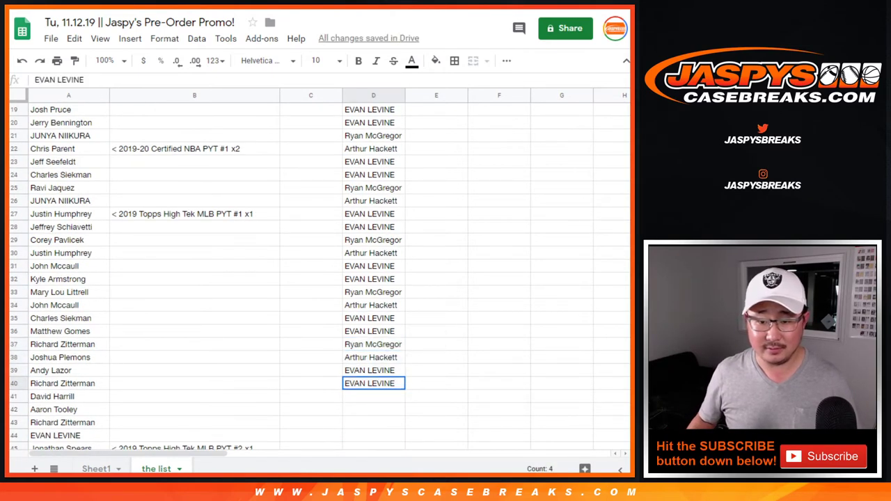
scroll(320, 279, up, 6)
key(ctrl+shift+Up)
key(ctrl+c)
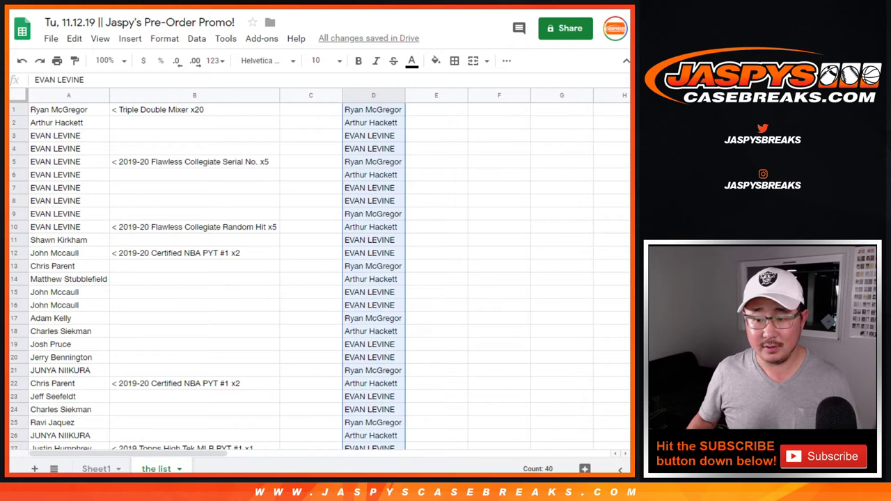
scroll(320, 278, down, 10)
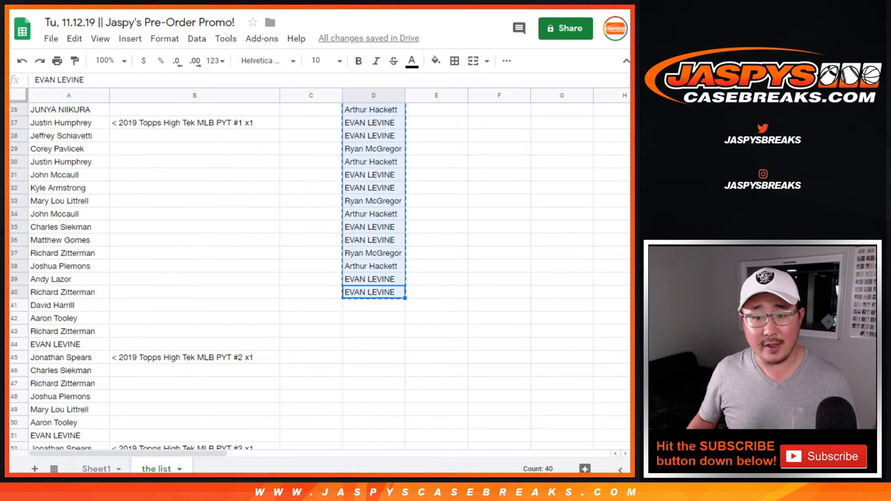
click(373, 174)
key(ctrl+v)
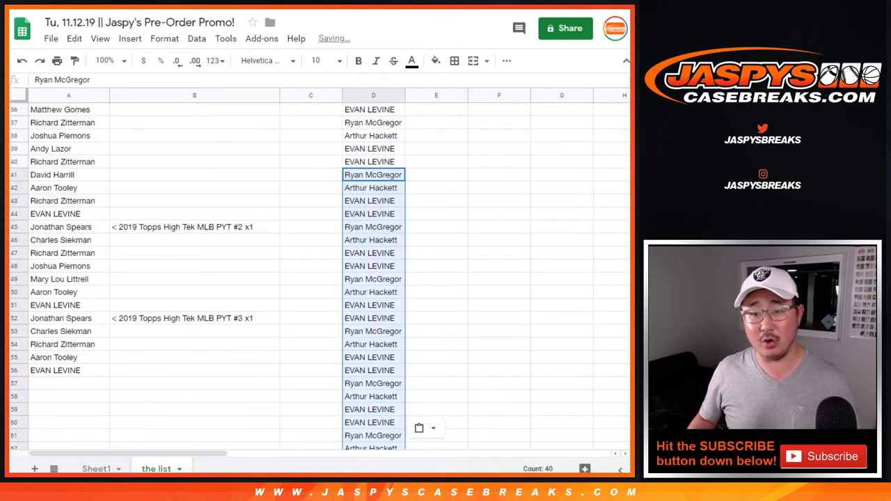
scroll(321, 278, up, 10)
click(68, 109)
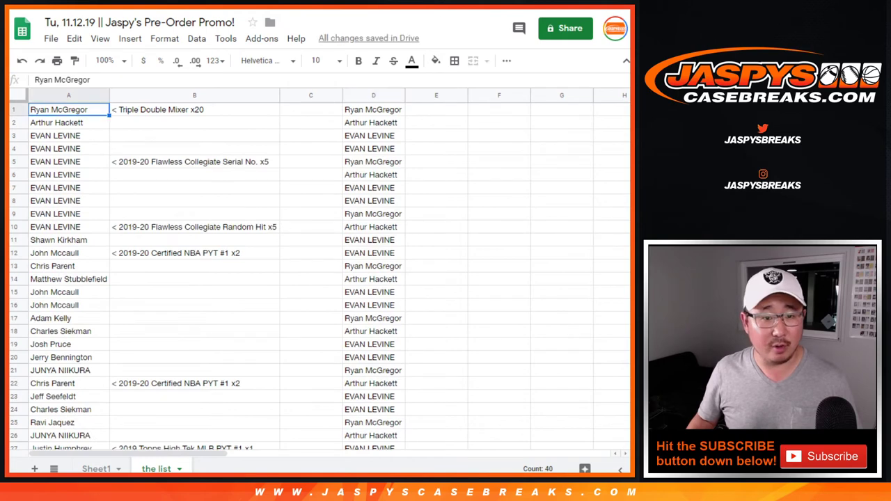
key(shift+Down)
key(shift+Down)
key(shift+Down)
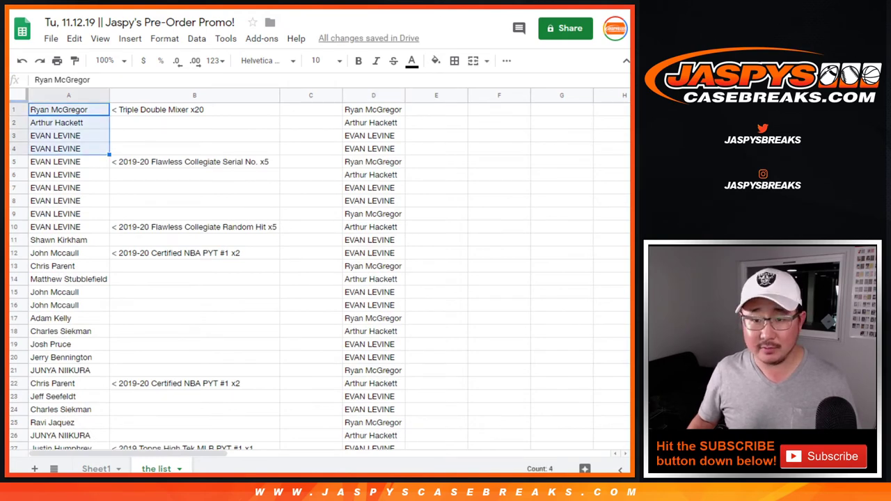
click(373, 110)
scroll(321, 279, down, 20)
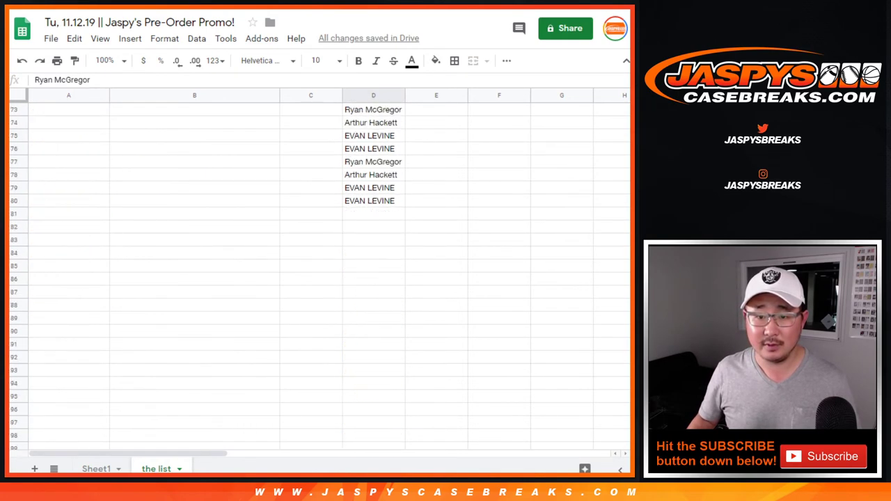
key(ctrl+shift+Down)
scroll(320, 278, up, 19)
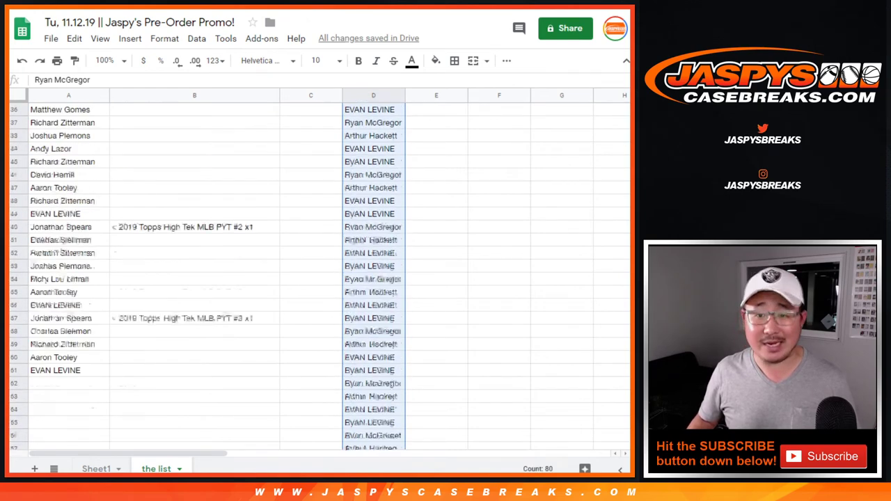
scroll(321, 279, up, 5)
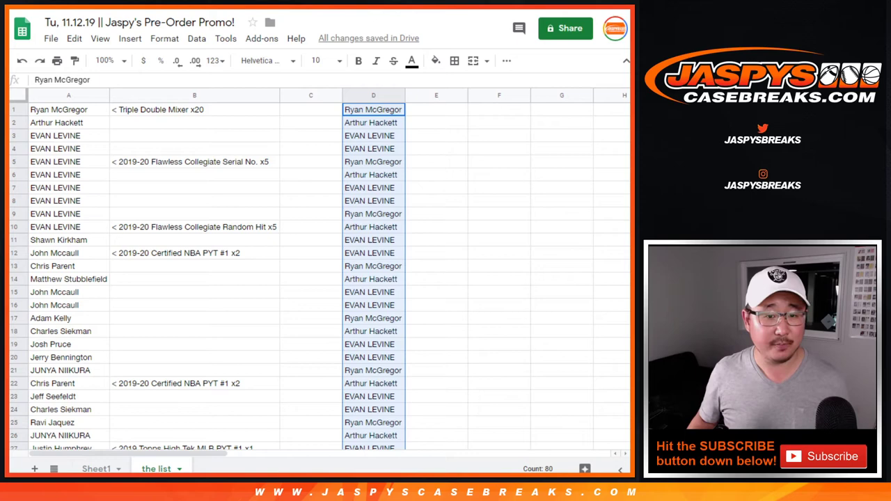
Step: Copy the five Flawless Serial entrants in A5:A9 and paste repeated five-row blocks below D80
drag(68, 161, 68, 214)
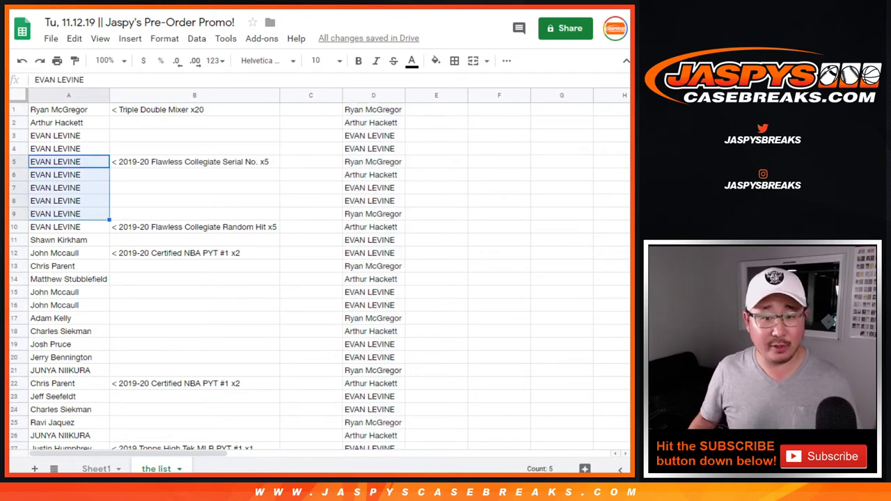
key(ctrl+c)
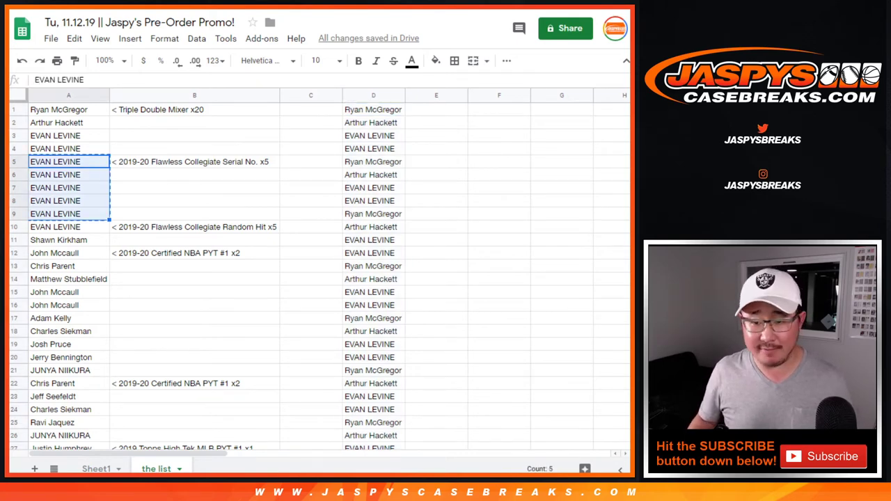
scroll(320, 278, down, 15)
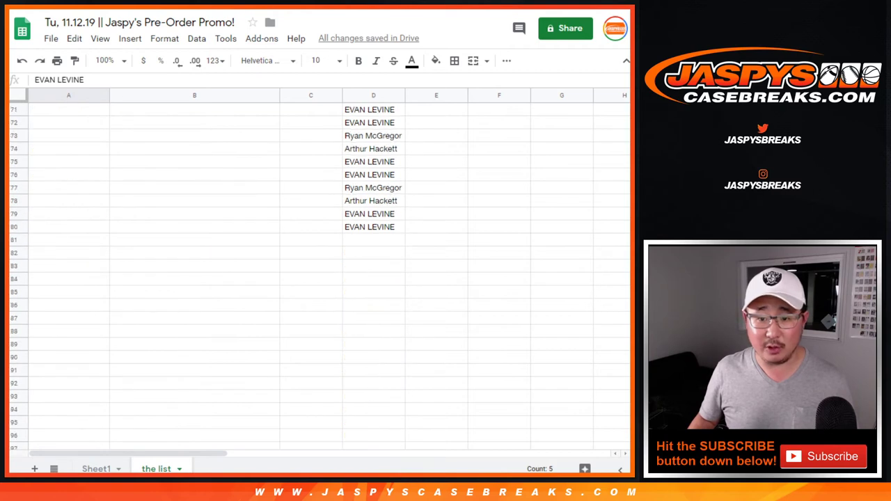
click(373, 240)
key(ctrl+v)
key(Down)
key(Down)
key(Down)
key(Down)
key(Down)
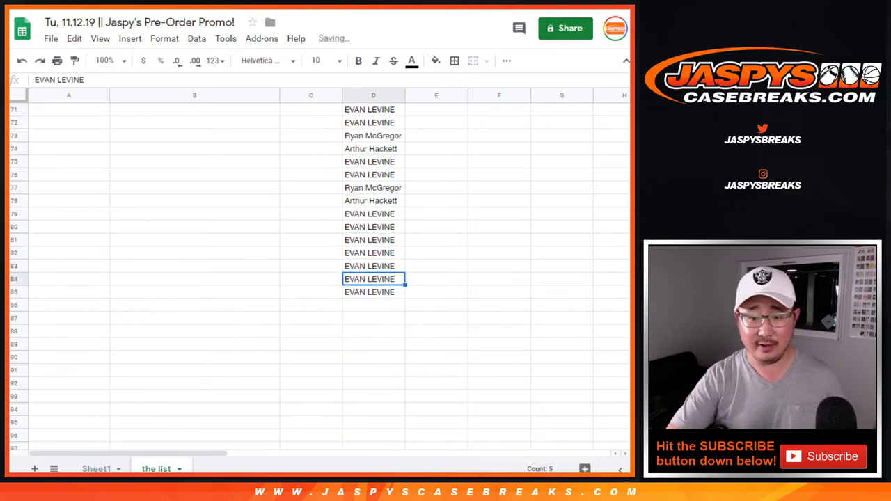
key(ctrl+v)
key(Down)
key(Down)
key(Down)
key(Down)
key(Down)
key(ctrl+v)
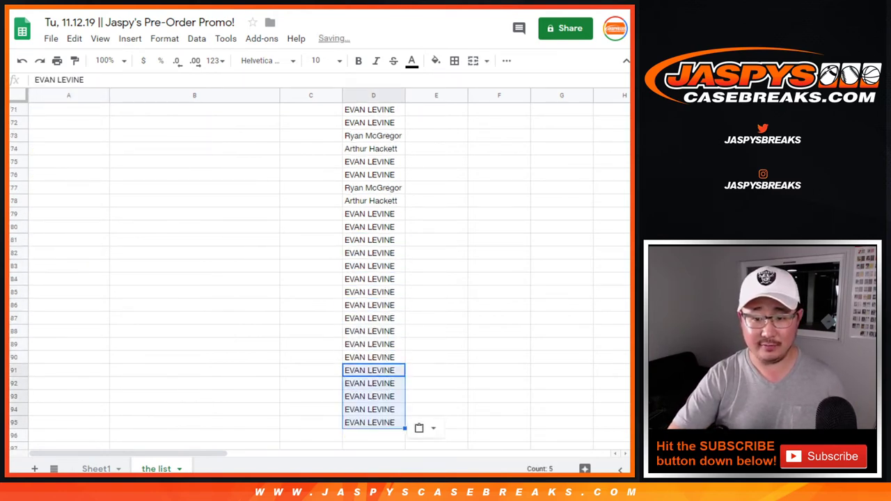
key(Down)
key(Down)
key(Down)
key(Down)
key(Down)
key(ctrl+v)
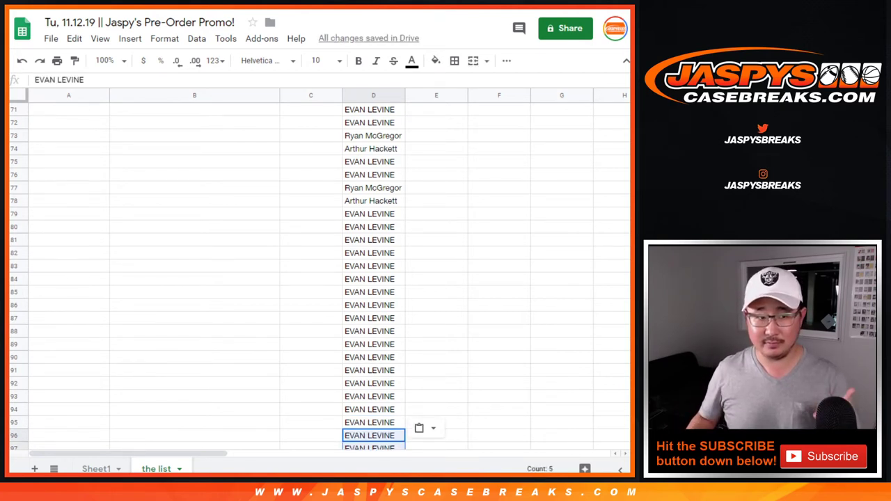
key(Down)
key(Down)
key(Down)
key(Down)
key(Down)
key(Down)
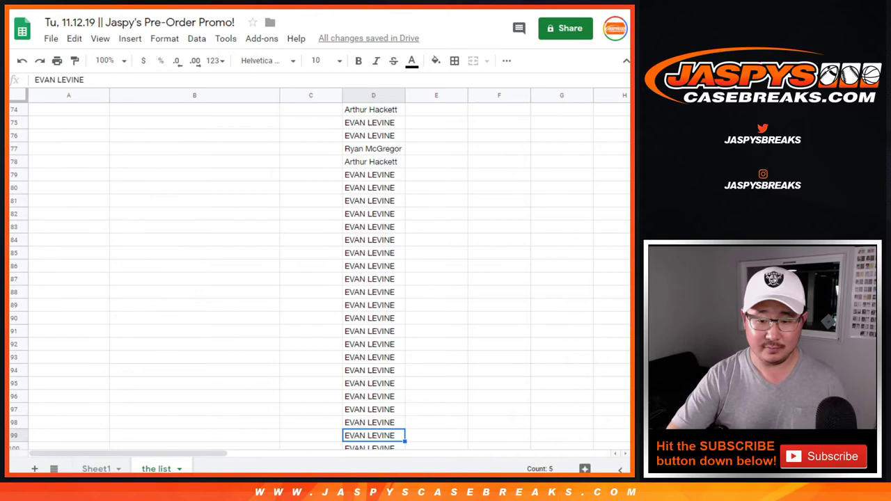
key(ctrl+v)
Step: Cut the five entries below the blank row 101 and paste them at D101 to close the gap
key(Up)
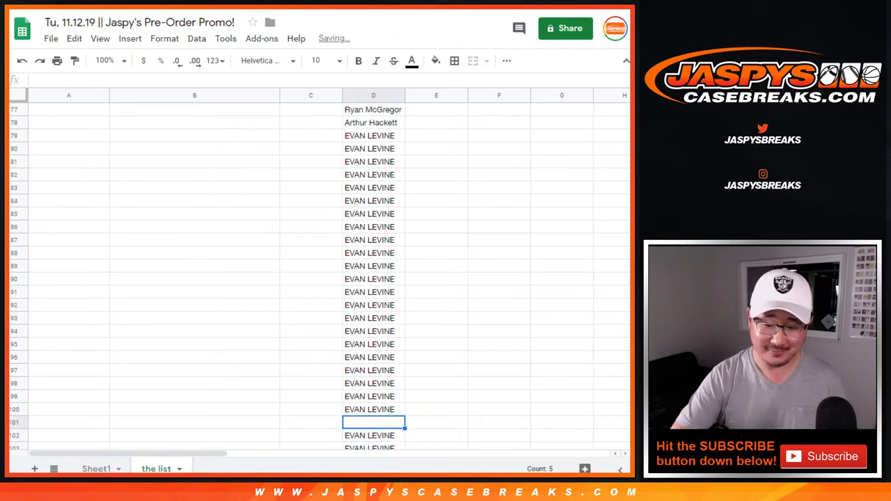
scroll(320, 272, down, 2)
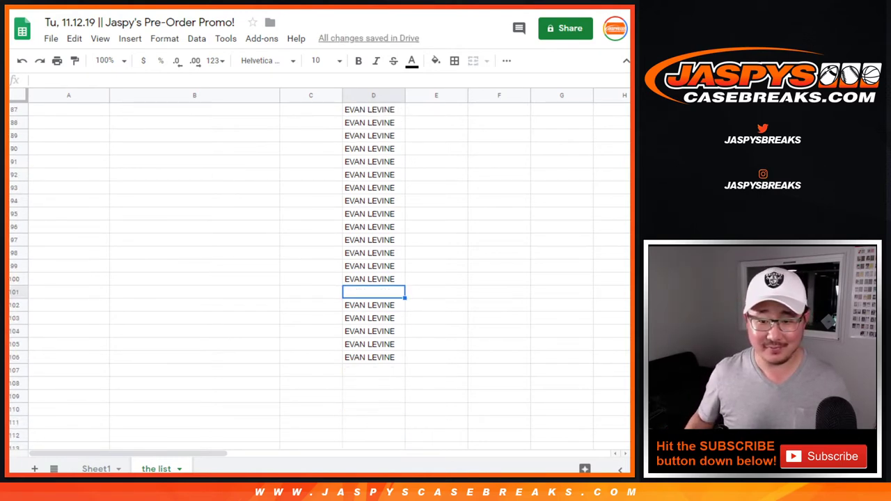
key(Down)
key(shift+Down)
key(shift+Down)
key(shift+Down)
key(shift+Down)
key(ctrl+x)
key(Up)
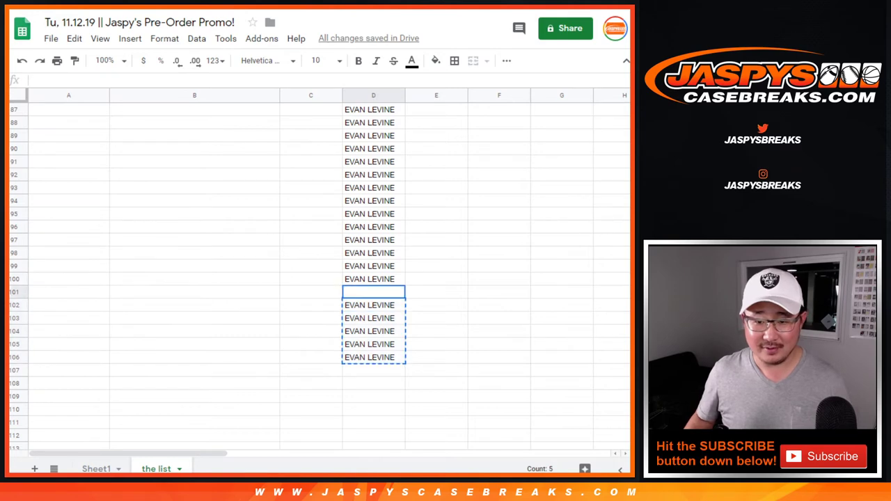
key(ctrl+v)
scroll(320, 279, up, 20)
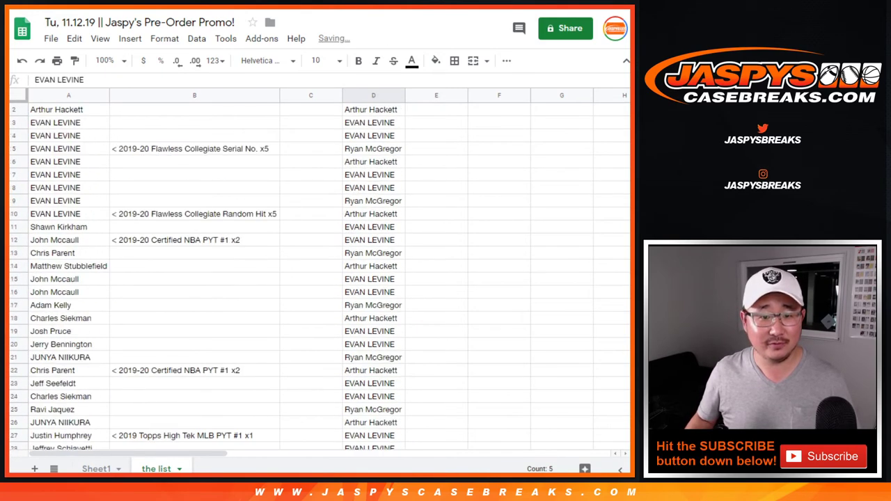
Step: Copy the two entrant names in A10:A11
click(68, 227)
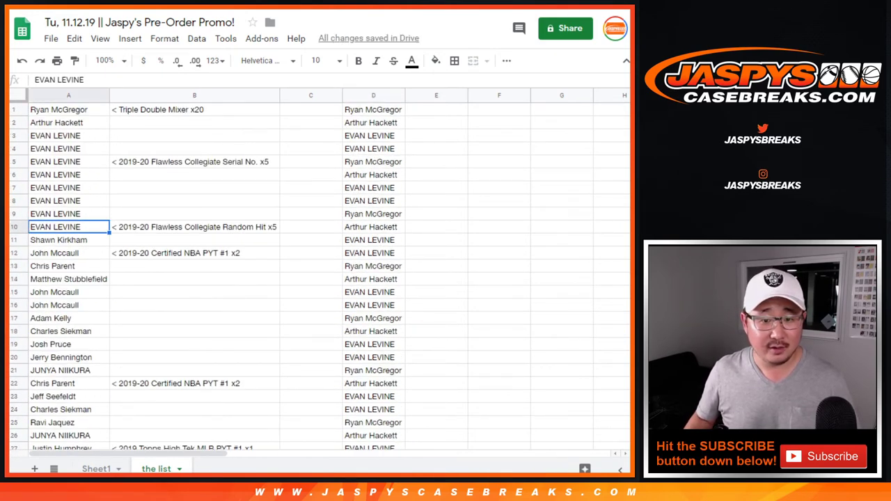
key(shift+Down)
key(ctrl+c)
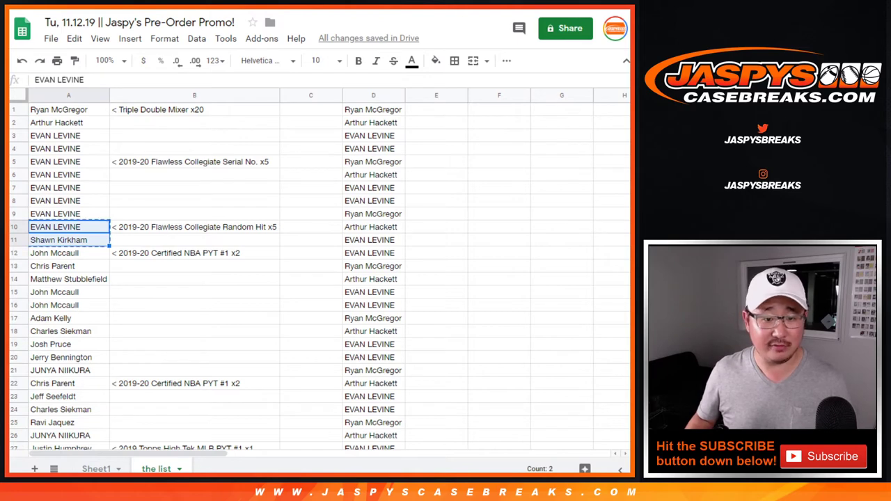
Step: Paste the two-name pair five times down column D starting at D106
scroll(320, 279, down, 20)
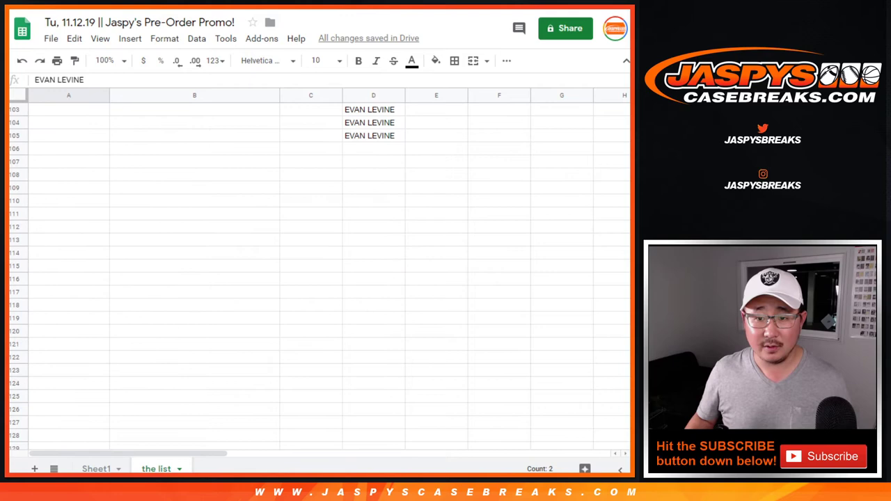
click(373, 148)
key(ctrl+v)
key(Down)
key(Down)
key(ctrl+v)
key(Down)
key(Down)
key(ctrl+v)
key(Down)
key(Down)
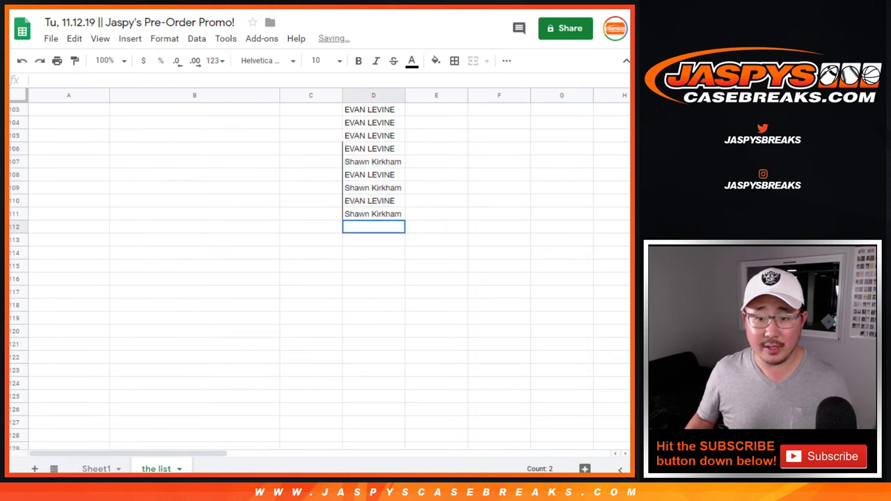
key(ctrl+v)
key(Down)
key(Down)
key(ctrl+v)
scroll(320, 278, up, 20)
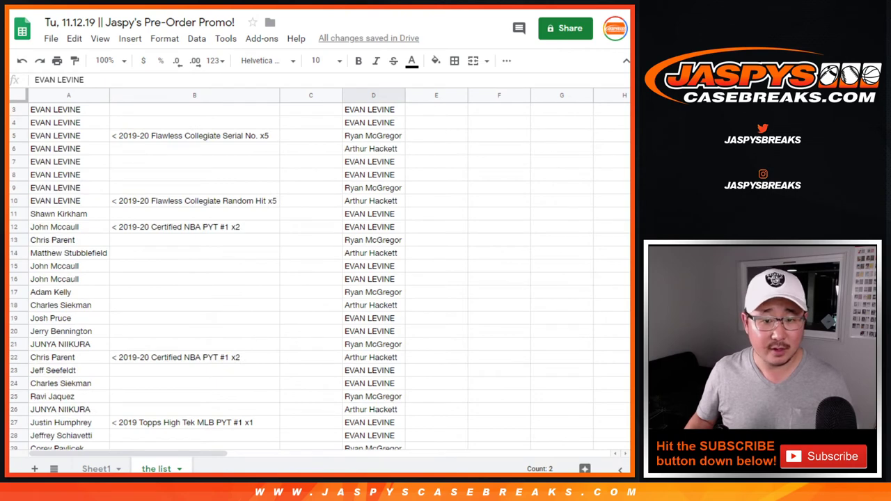
Step: Copy the fifteen entrants in A12:A26 and paste them into column D at D116
click(68, 227)
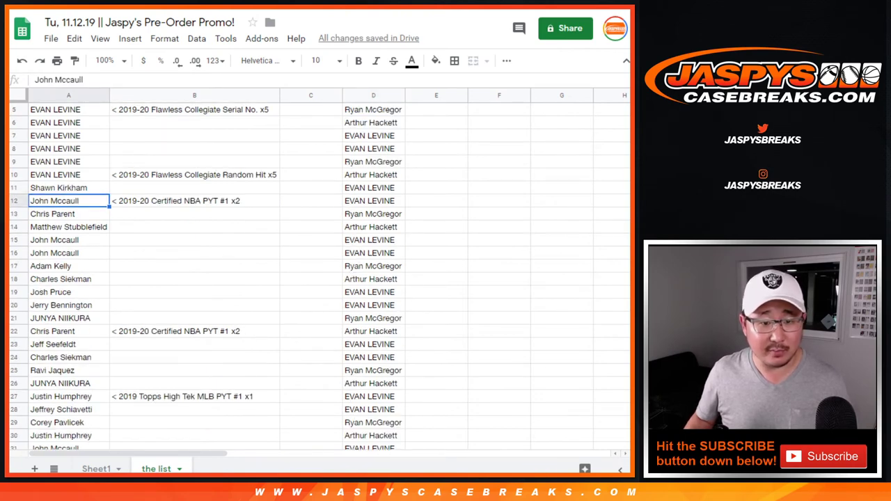
scroll(206, 278, down, 2)
shift+click(68, 318)
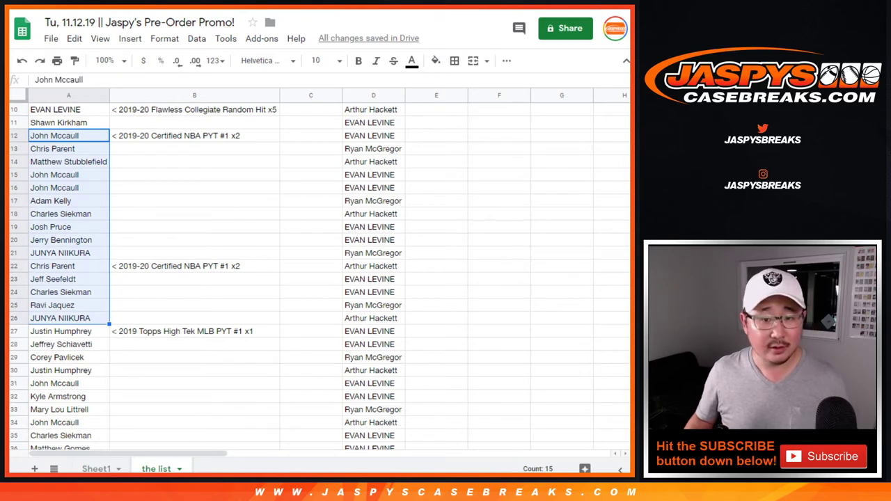
key(ctrl+c)
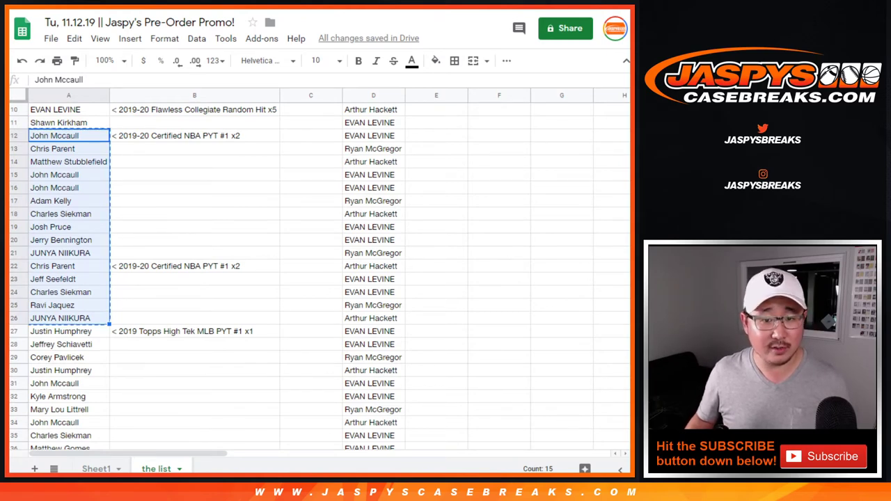
scroll(320, 279, down, 20)
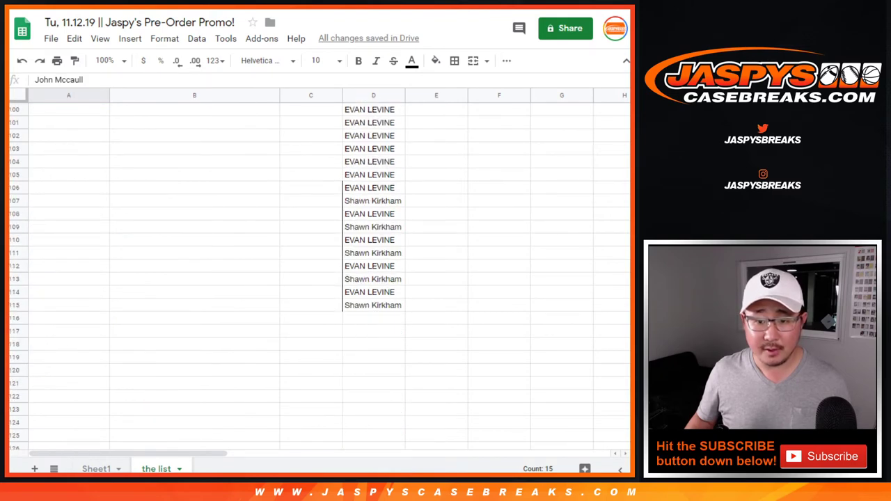
click(373, 318)
key(ctrl+v)
Step: Paste the same fifteen A12:A26 names a second time below, starting at D131
scroll(321, 279, down, 3)
click(373, 357)
key(ctrl+v)
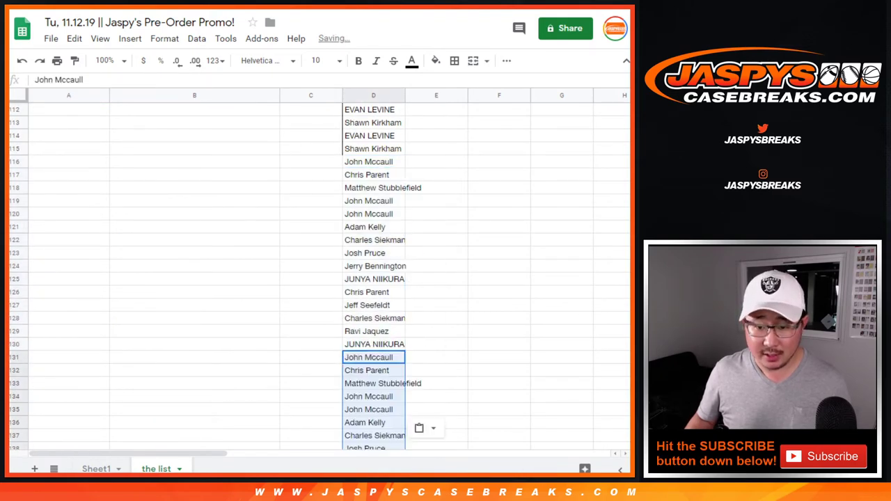
scroll(320, 278, down, 5)
click(373, 292)
key(ctrl+v)
scroll(320, 279, up, 9)
scroll(320, 278, up, 12)
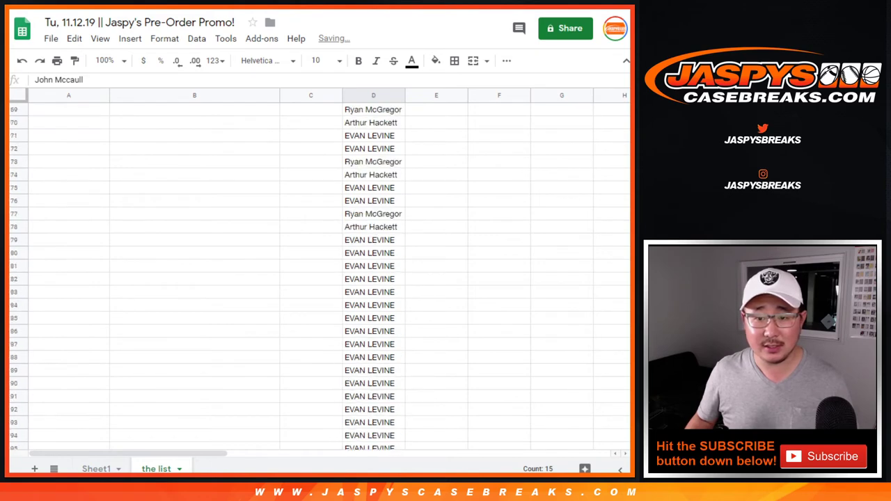
scroll(320, 278, up, 5)
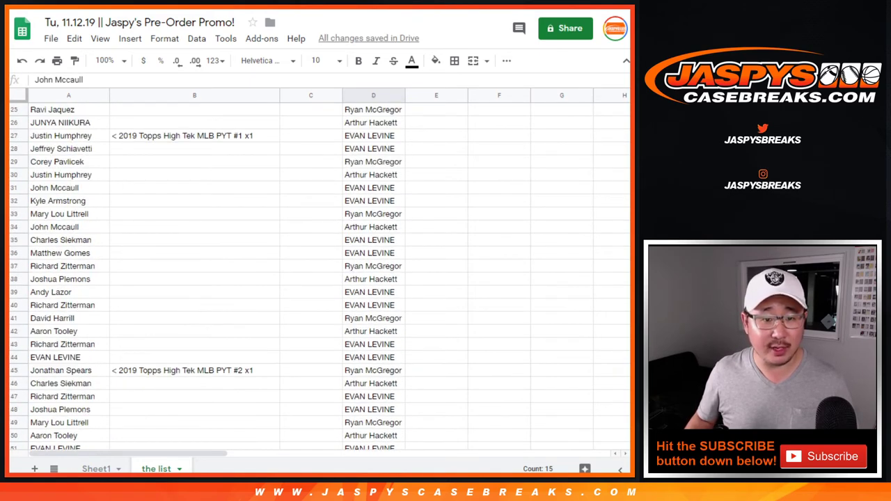
Step: Copy the thirty entrants in A27:A56 and paste them at D146, filling through row 175
click(68, 136)
scroll(320, 279, down, 3)
shift+click(68, 384)
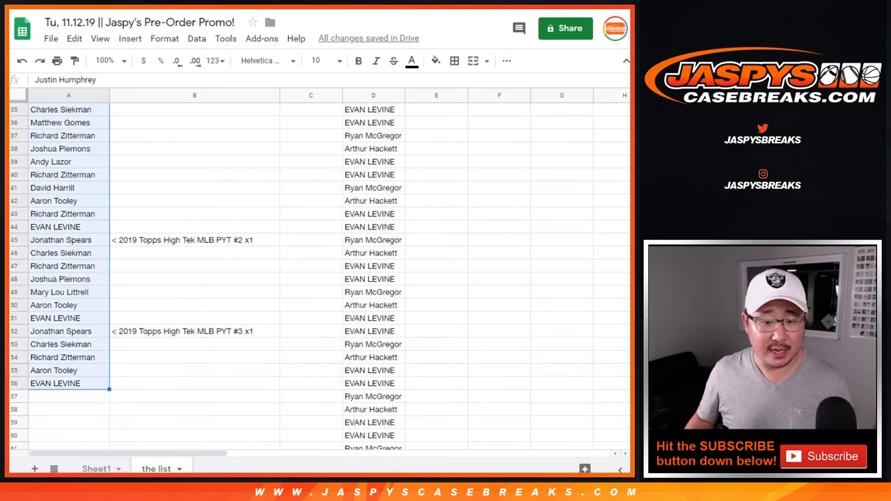
key(ctrl+c)
scroll(320, 279, down, 5)
scroll(321, 279, down, 20)
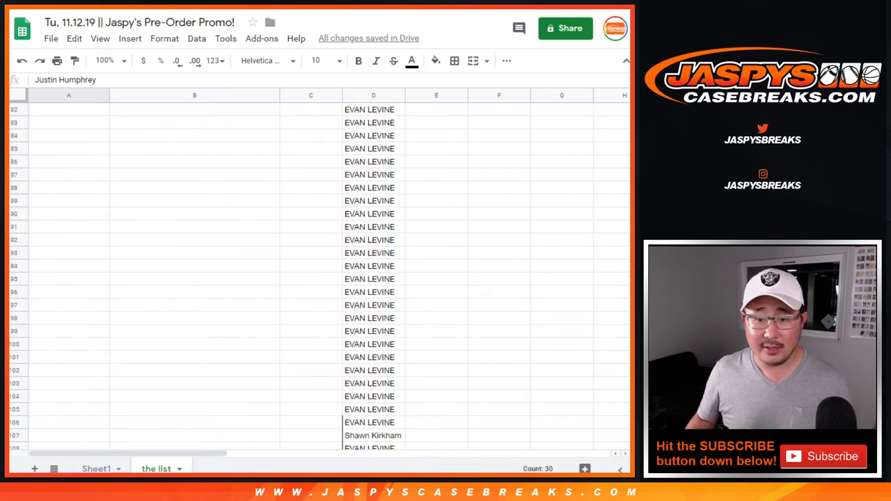
click(373, 252)
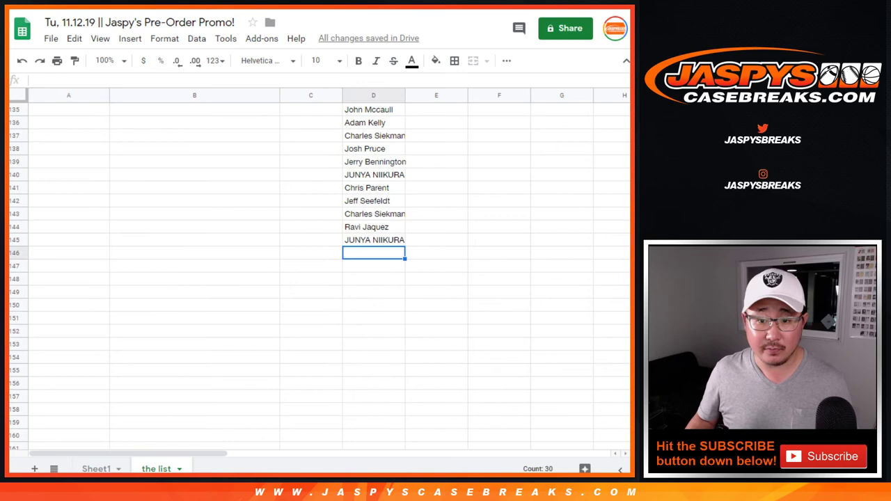
key(ctrl+v)
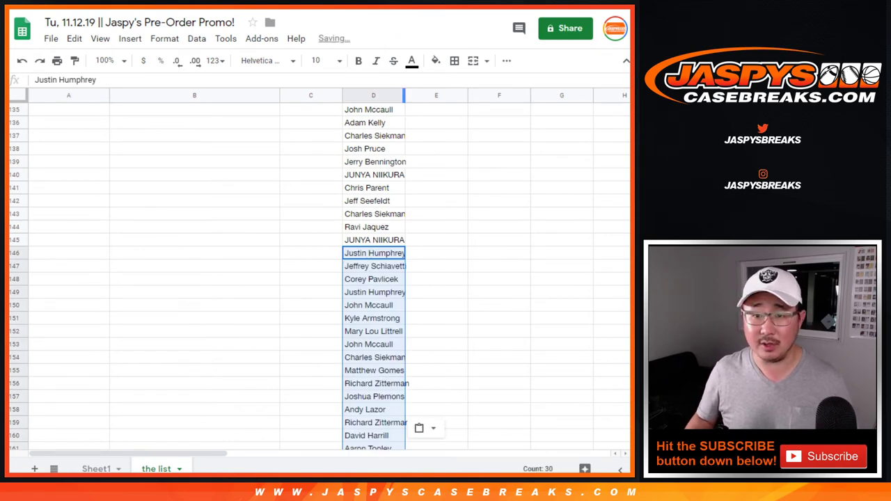
Step: Widen column D by dragging its header border
drag(405, 95, 423, 96)
scroll(320, 278, down, 5)
scroll(320, 279, down, 3)
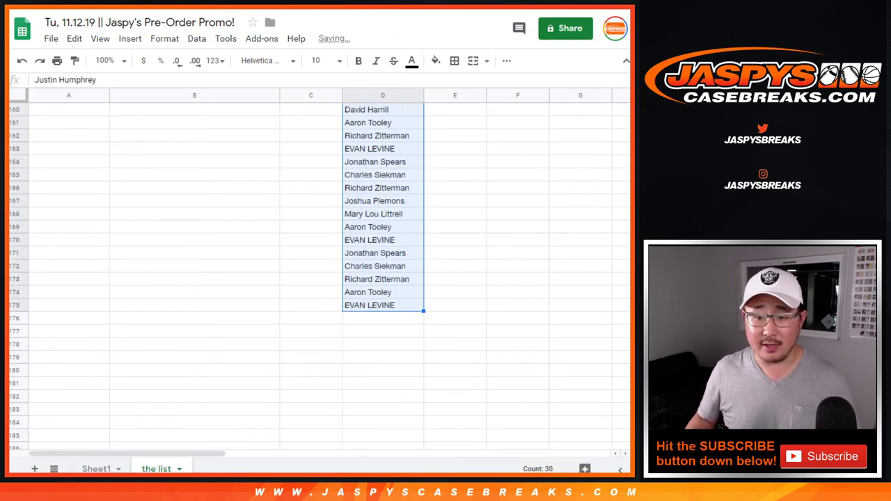
scroll(320, 278, up, 18)
scroll(320, 279, up, 20)
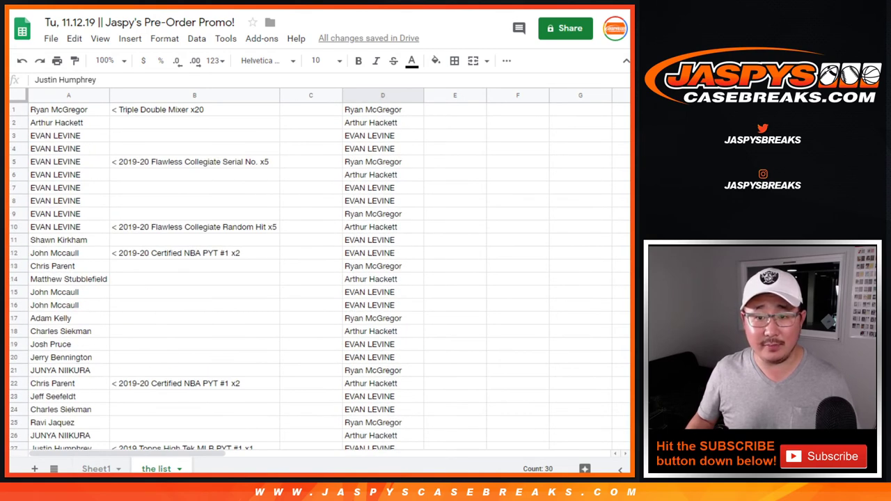
Step: Copy the full 175-entry list in column D, starting from D1
click(382, 109)
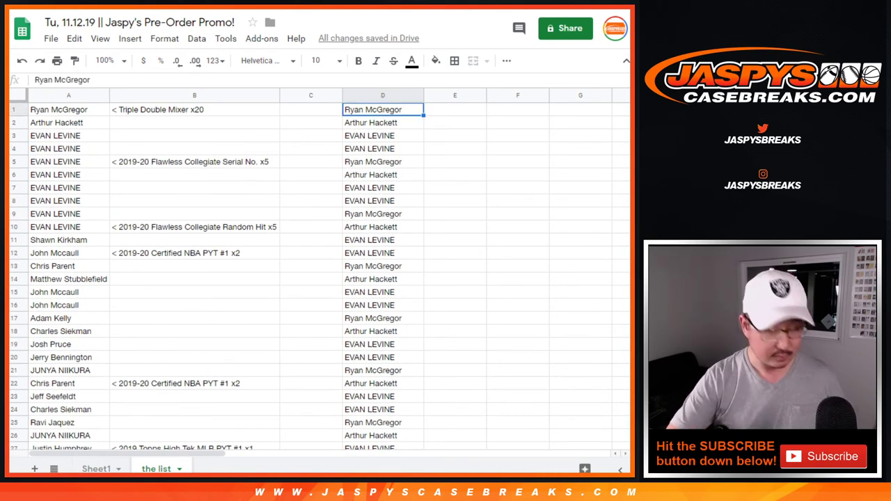
key(ctrl+shift+Down)
key(ctrl+c)
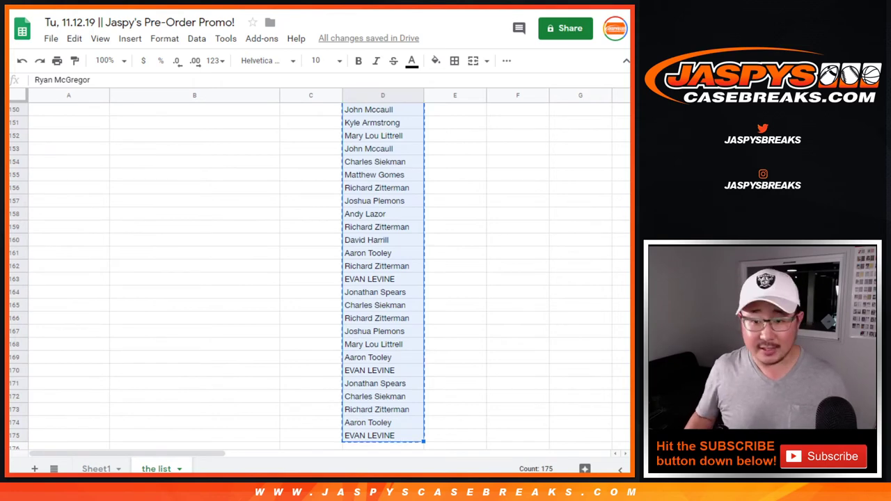
Step: Show Sheet1's prize table, then move to the RANDOM.ORG List Randomizer
scroll(321, 278, up, 15)
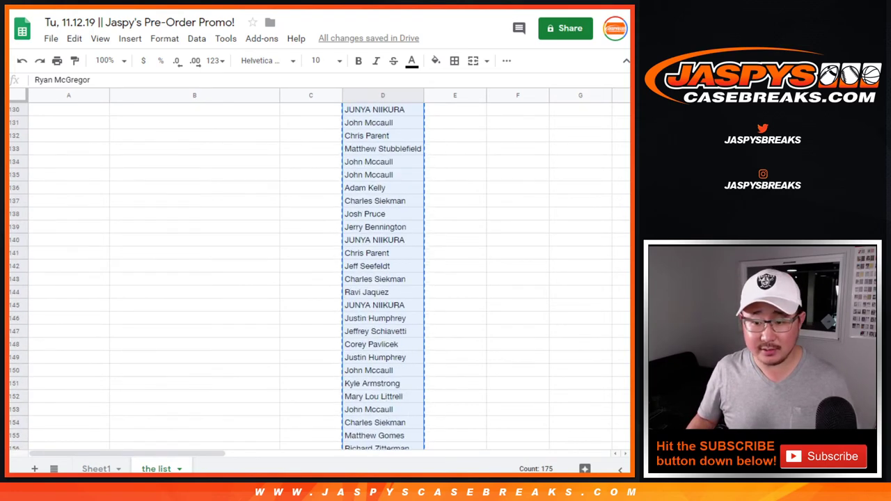
scroll(320, 278, up, 20)
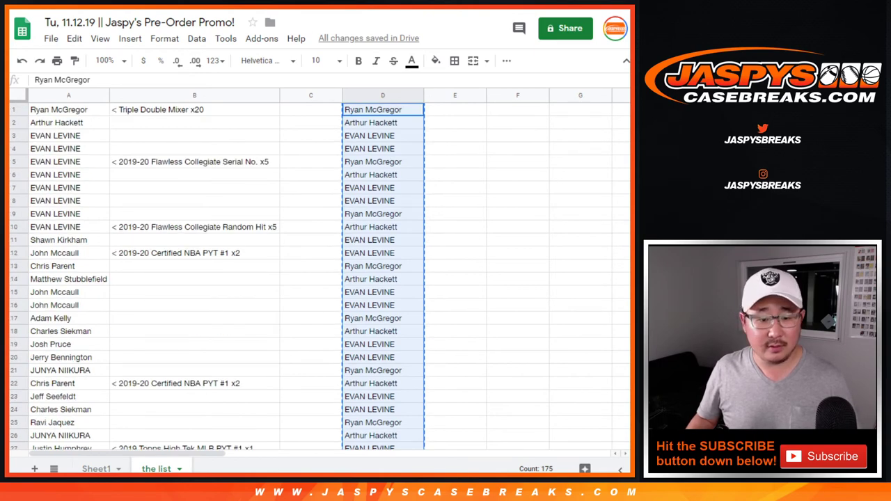
key(ctrl+shift+Page_Up)
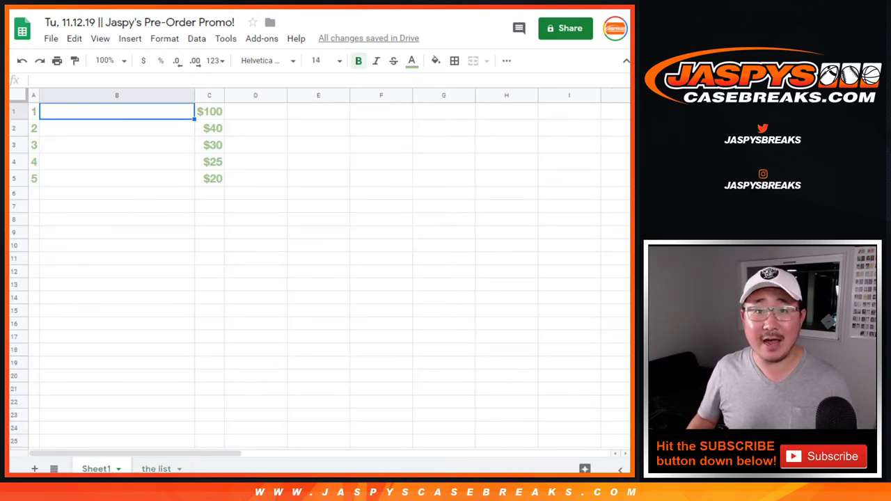
key(ctrl+Tab)
Step: Paste the 175 copied names into the List Randomizer's item box
click(182, 366)
key(ctrl+v)
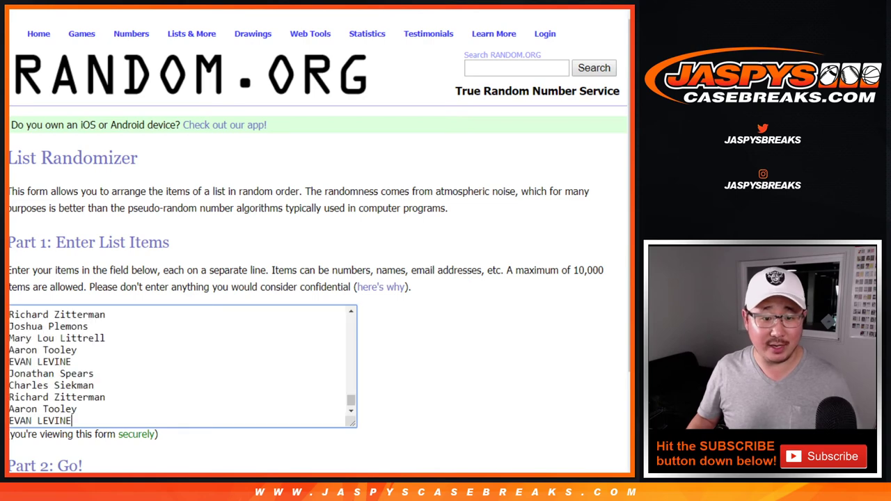
scroll(183, 366, up, 2)
scroll(182, 366, up, 15)
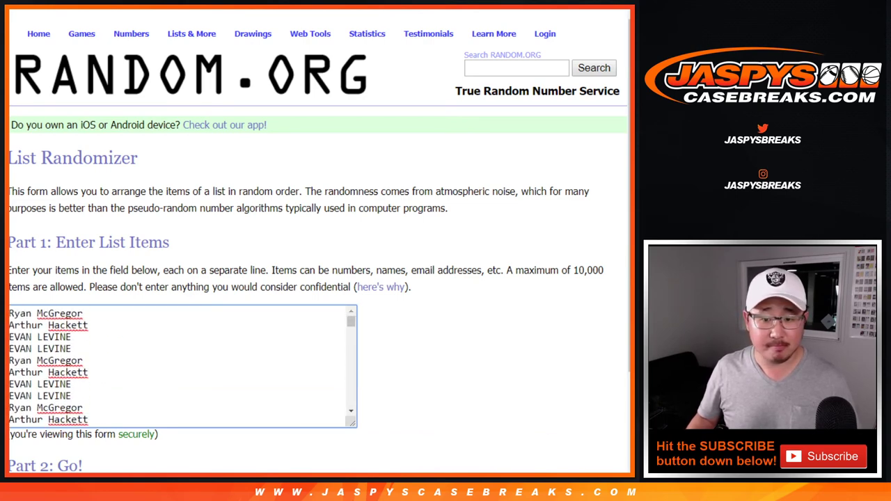
Step: Roll two dice on the Dice Roller page, then return to the List Randomizer
key(ctrl+Tab)
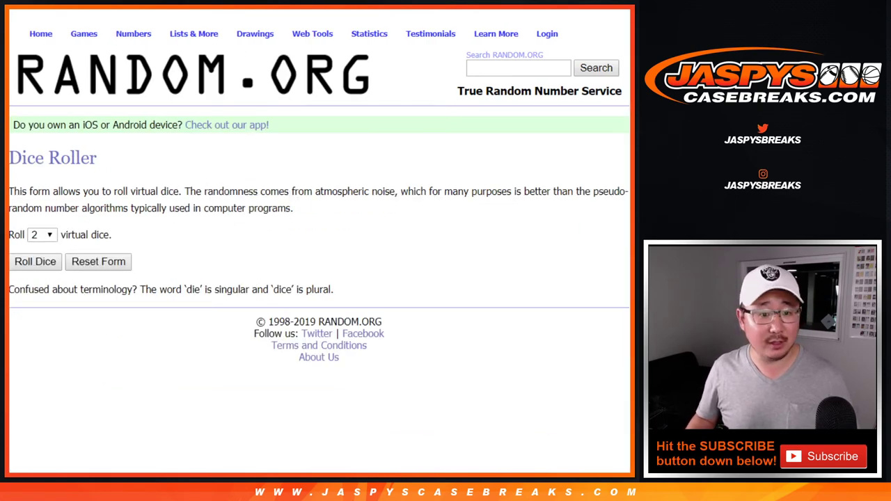
key(Return)
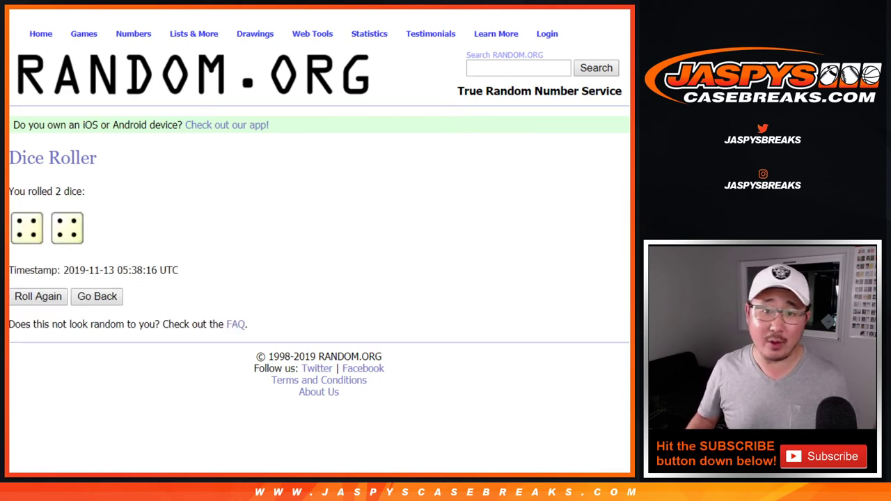
key(ctrl+Tab)
scroll(319, 244, down, 5)
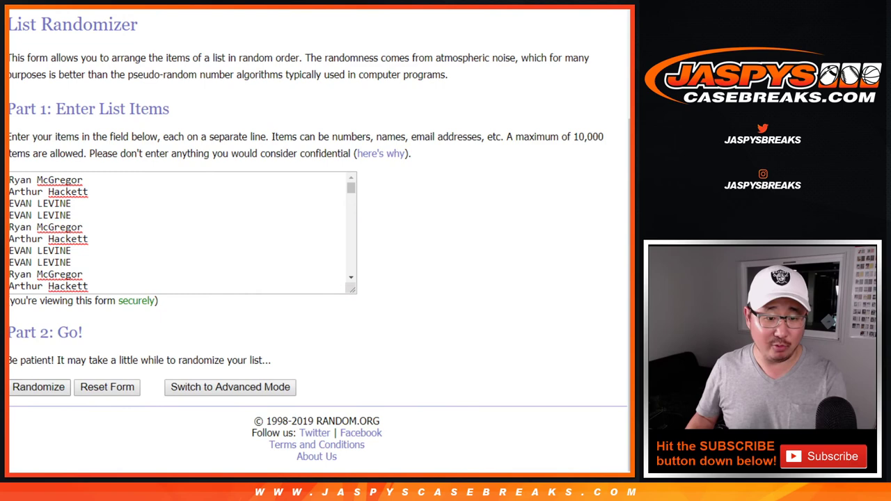
Step: Randomize the name list eight times in a row
key(Return)
key(End)
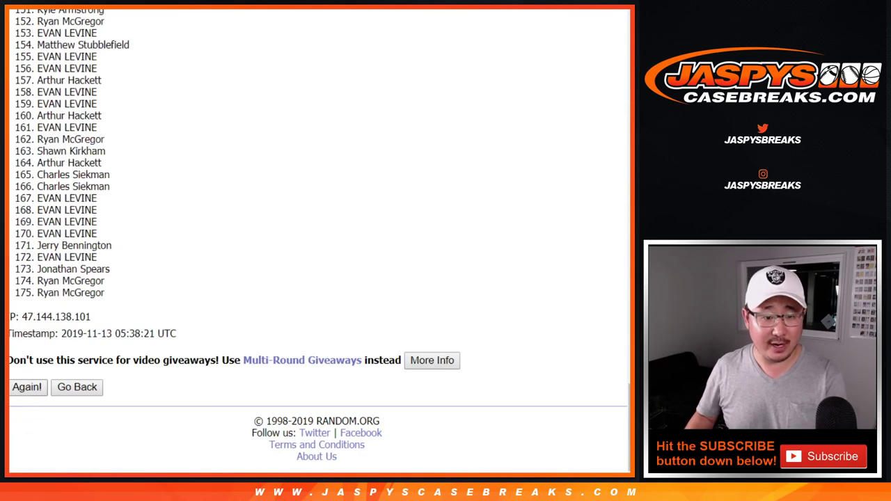
key(Return)
key(End)
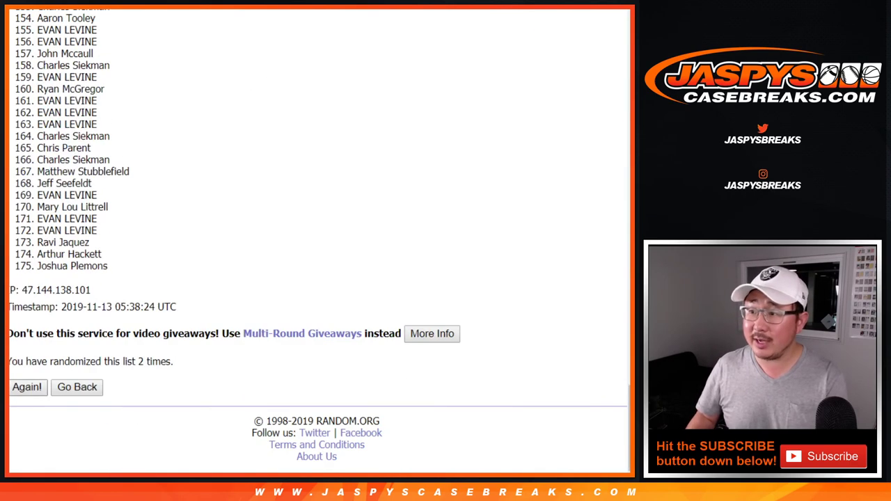
key(Return)
key(End)
key(Return)
key(End)
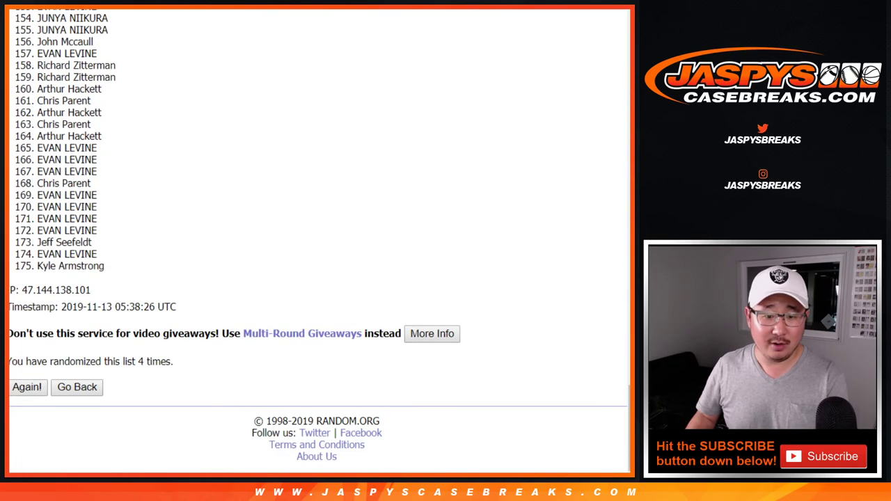
key(Return)
key(End)
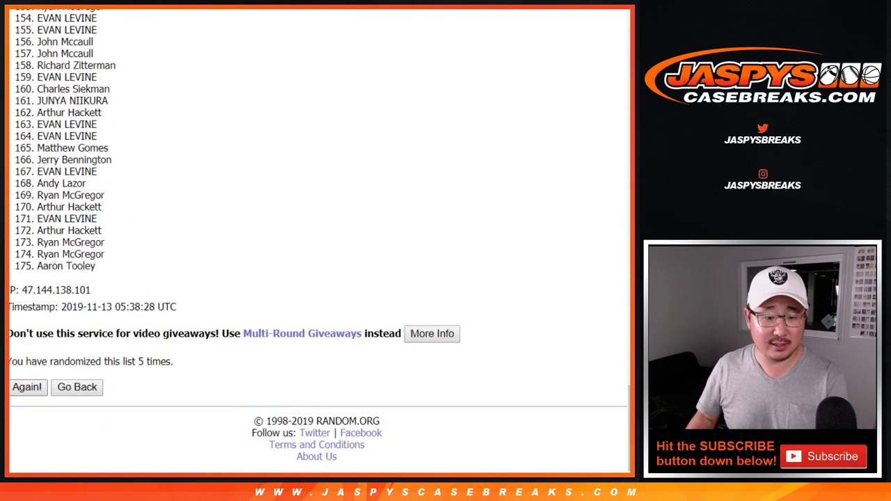
key(Return)
key(End)
key(Return)
key(End)
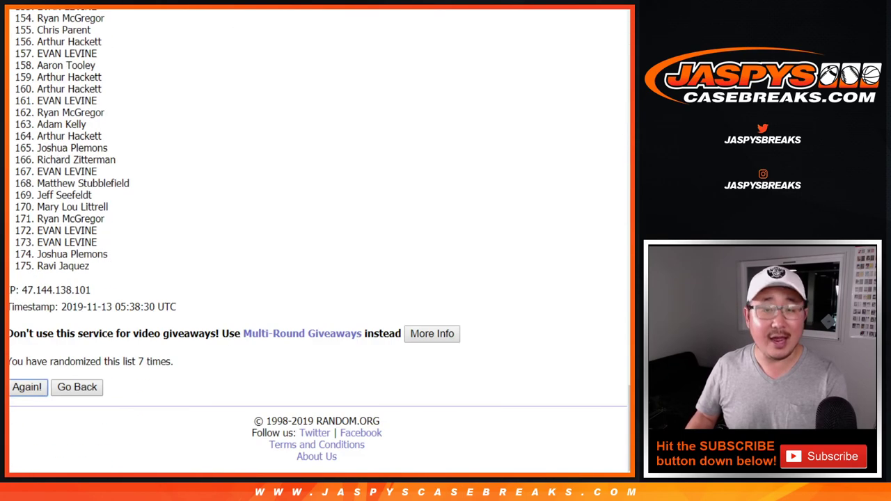
key(Return)
key(End)
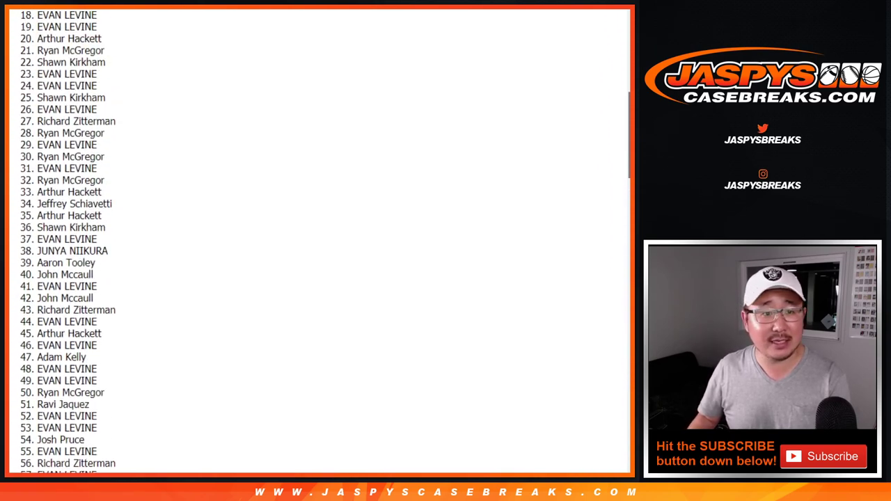
scroll(319, 241, up, 3)
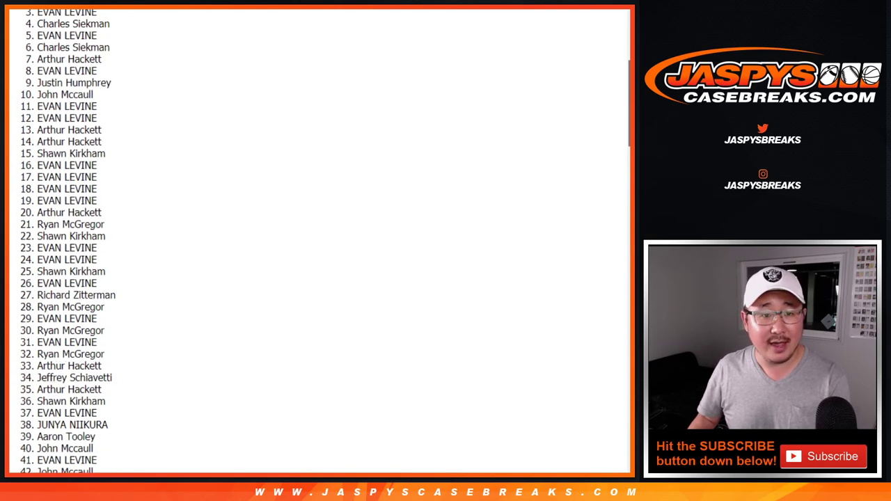
scroll(320, 240, up, 3)
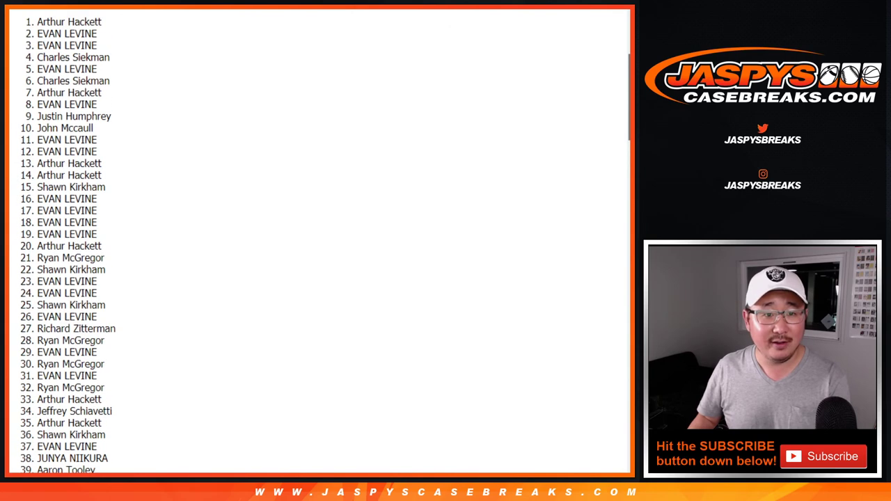
scroll(319, 241, up, 5)
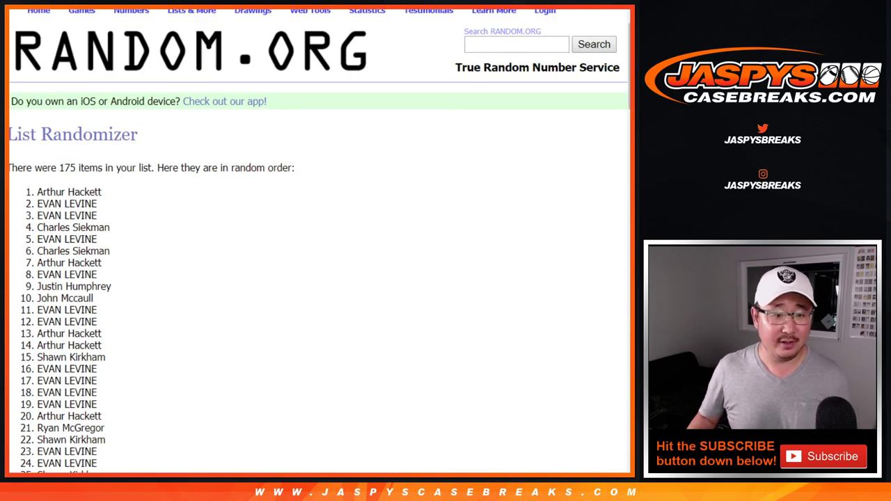
Step: Select and copy all 175 randomized names, then return to the Google Sheets tab
drag(37, 191, 85, 266)
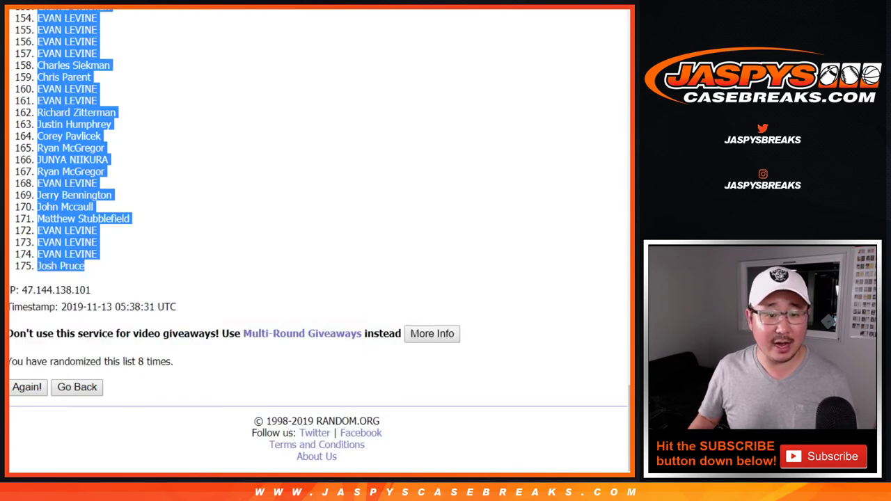
scroll(320, 241, up, 20)
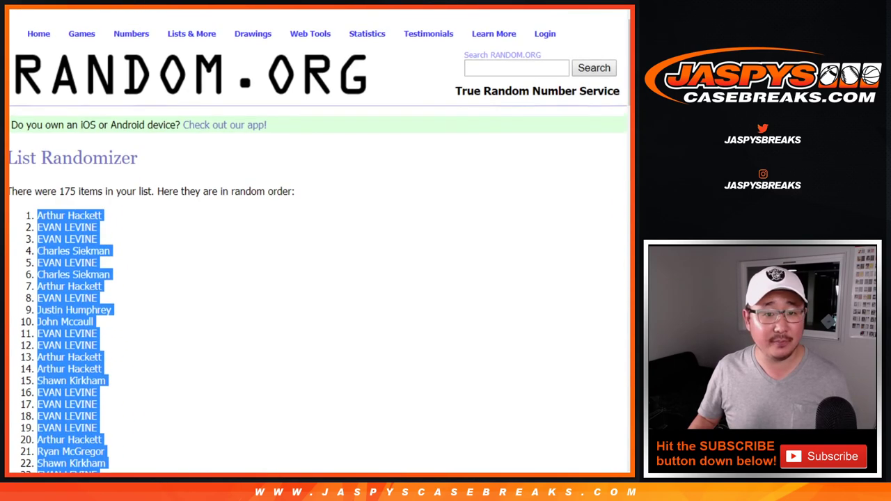
key(ctrl+Tab)
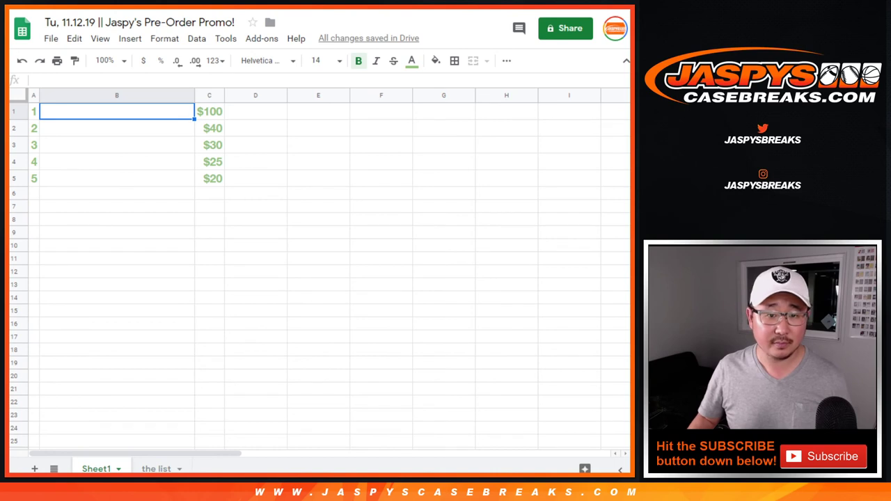
Step: Paste the randomized names starting at B1 and set the top five, B1:B5, to size 24
key(ctrl+v)
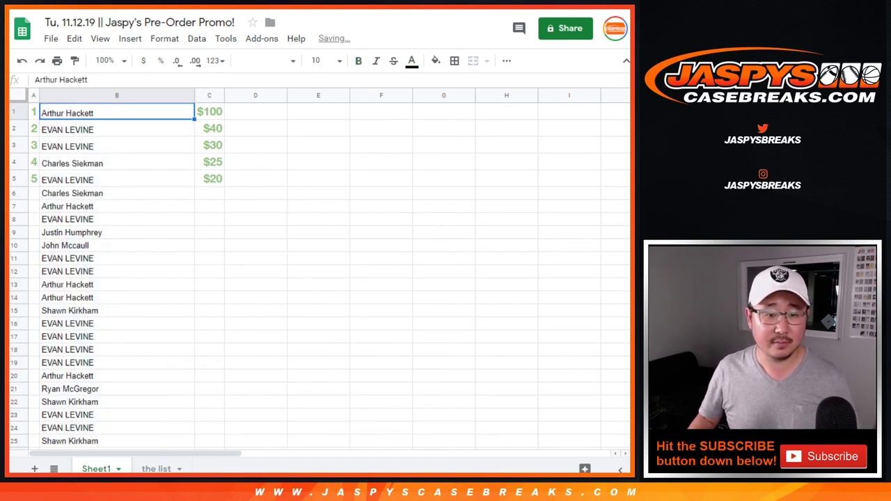
key(shift+Down)
key(shift+Down)
key(shift+Down)
key(shift+Down)
click(319, 61)
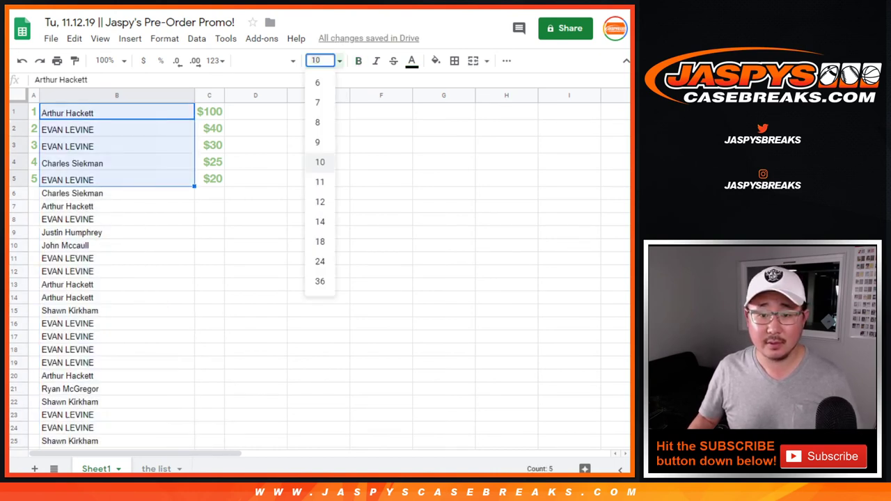
click(320, 261)
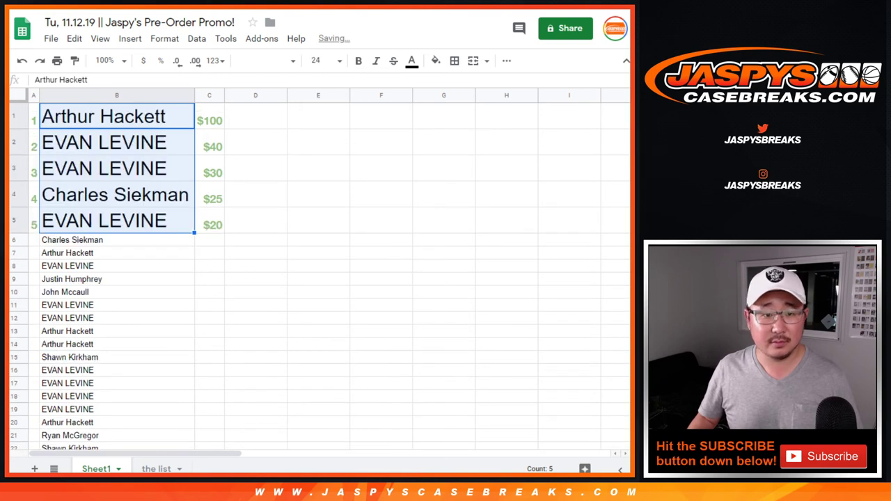
Step: Make the top five rows A1:C5 bold
key(Left)
key(shift+Right)
key(shift+Right)
key(shift+Down)
key(shift+Down)
key(shift+Down)
key(shift+Down)
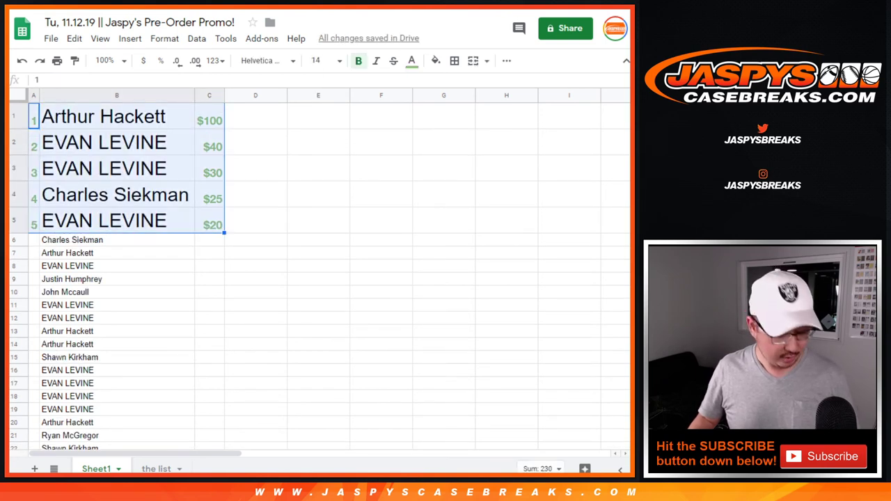
key(ctrl+b)
click(255, 115)
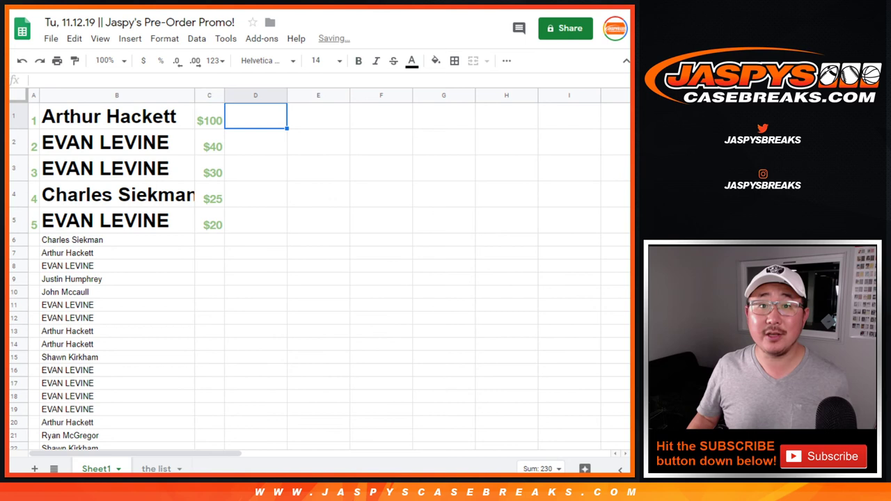